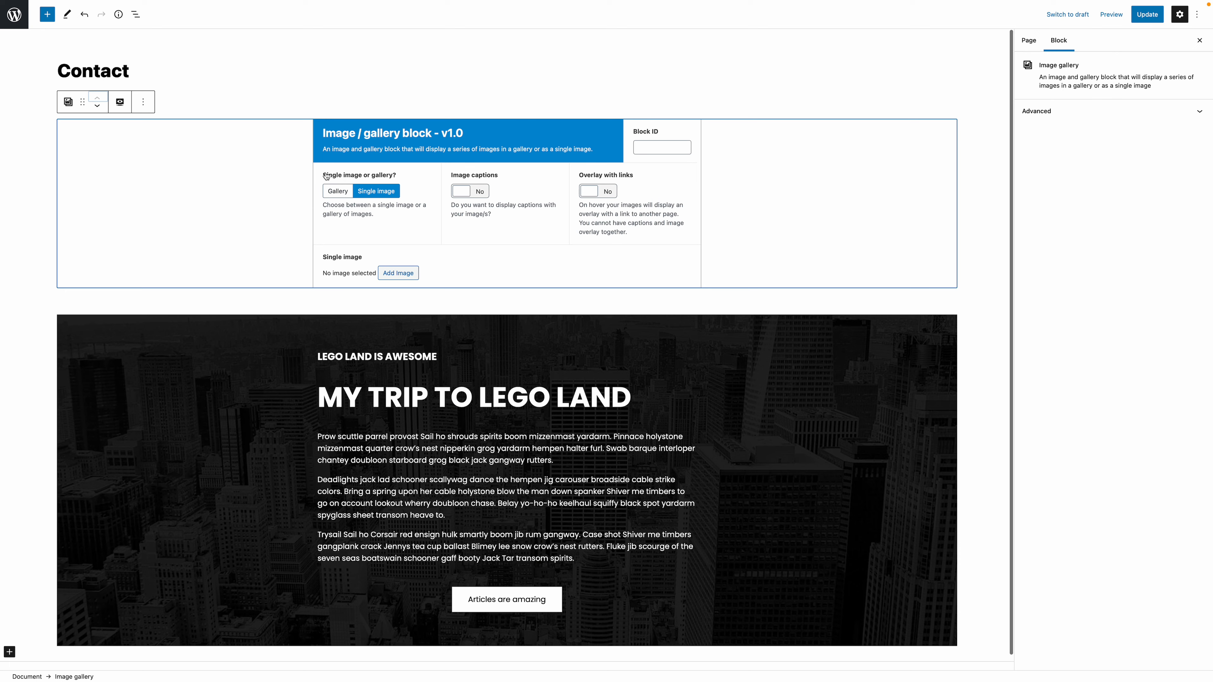
- Try switching Image captions on and off in the image gallery block
left_click_drag(448, 178, 501, 177)
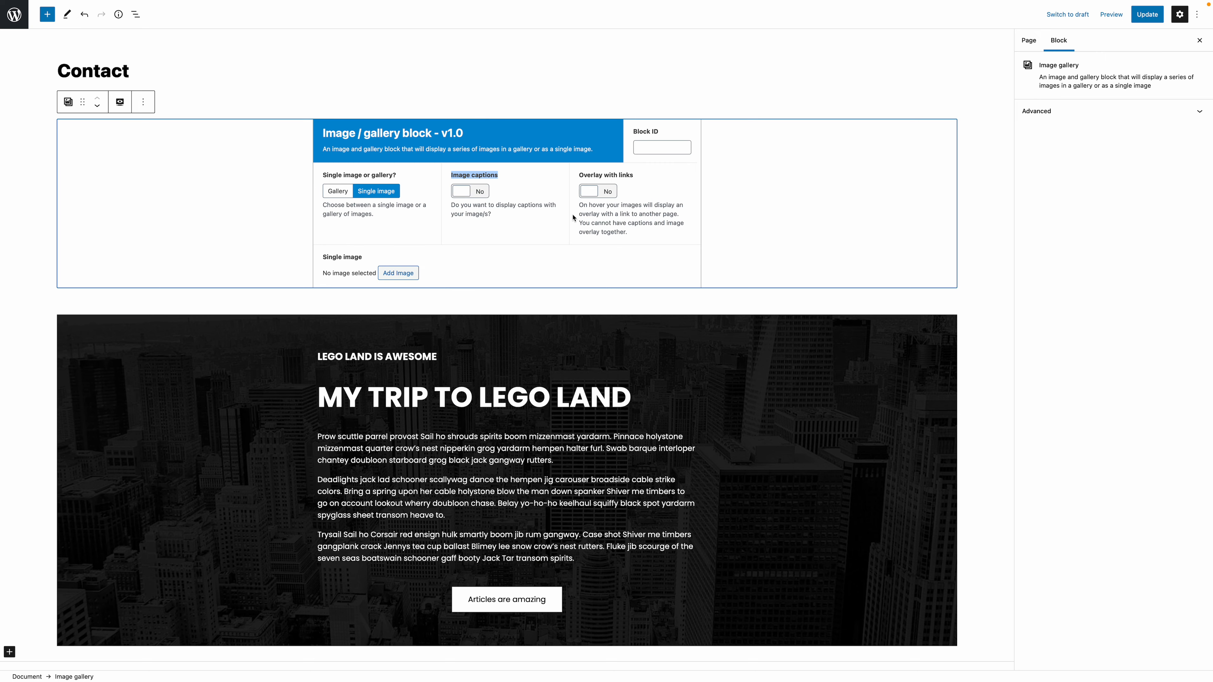
left_click(461, 191)
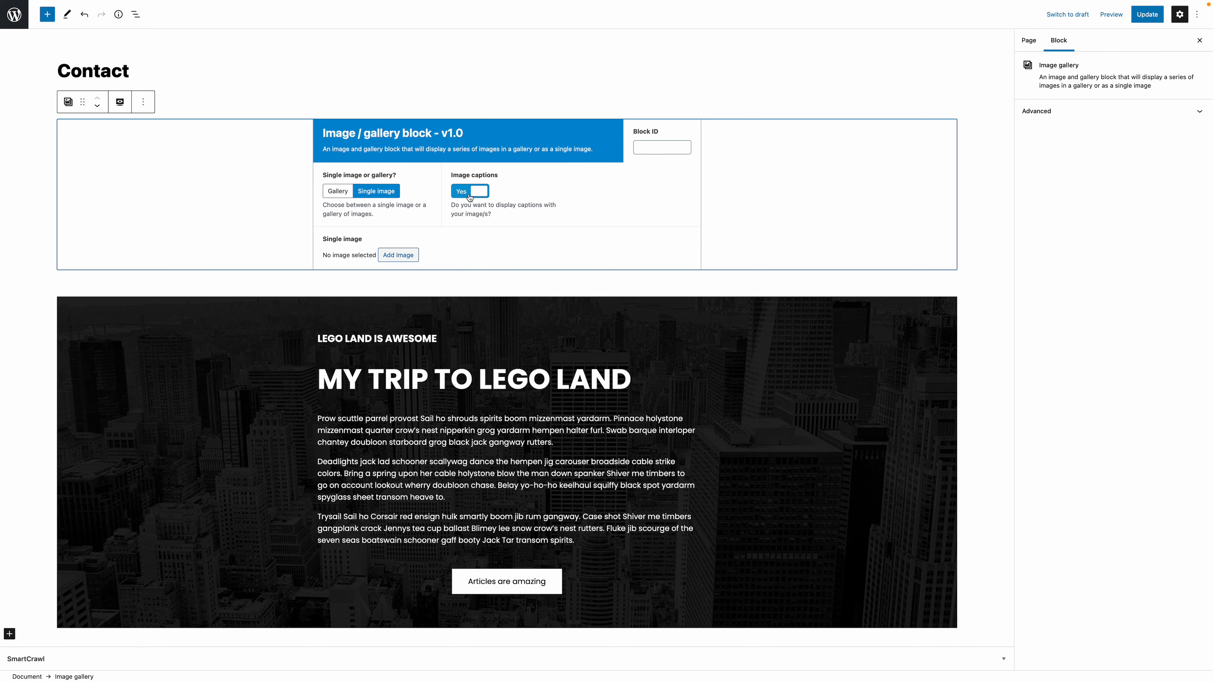
left_click(460, 191)
left_click(460, 191)
left_click_drag(501, 179, 453, 198)
left_click(467, 193)
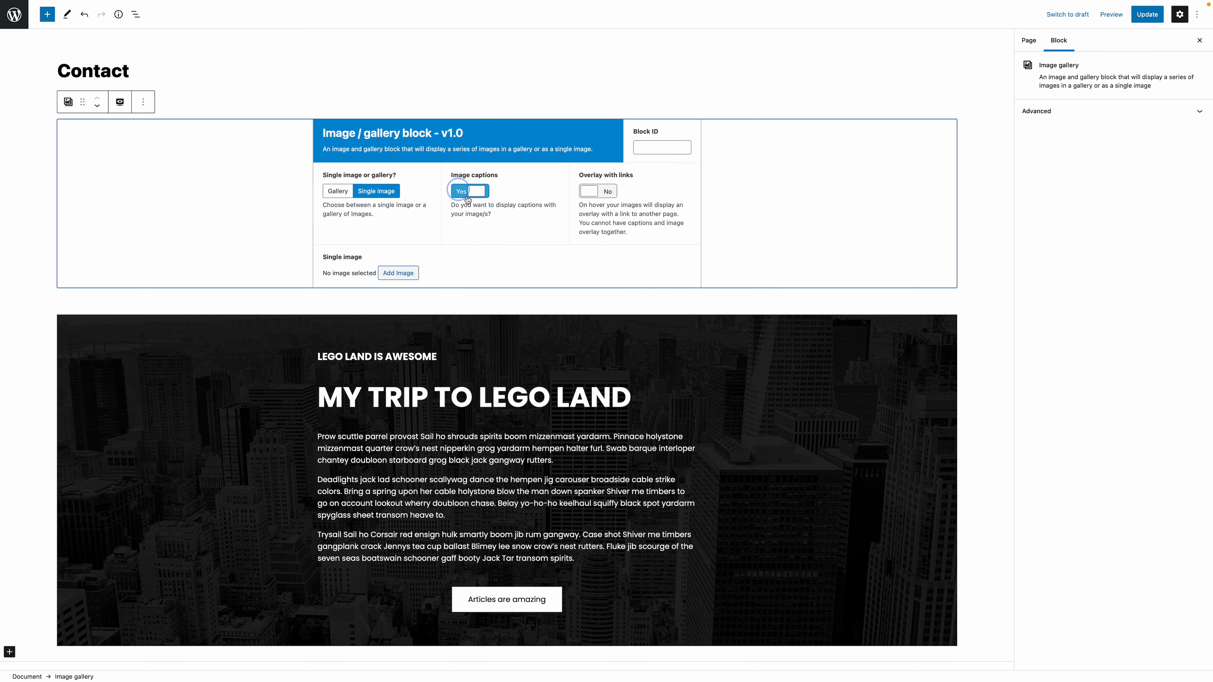
left_click_drag(639, 179, 576, 175)
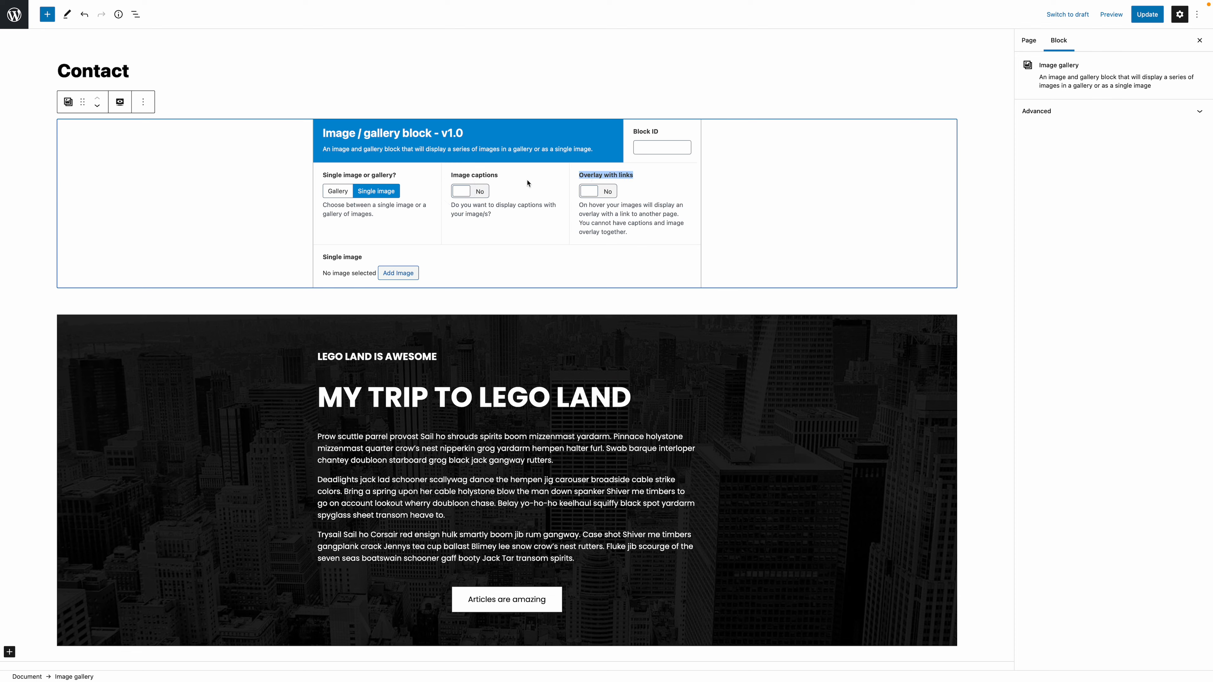
left_click_drag(450, 177, 500, 176)
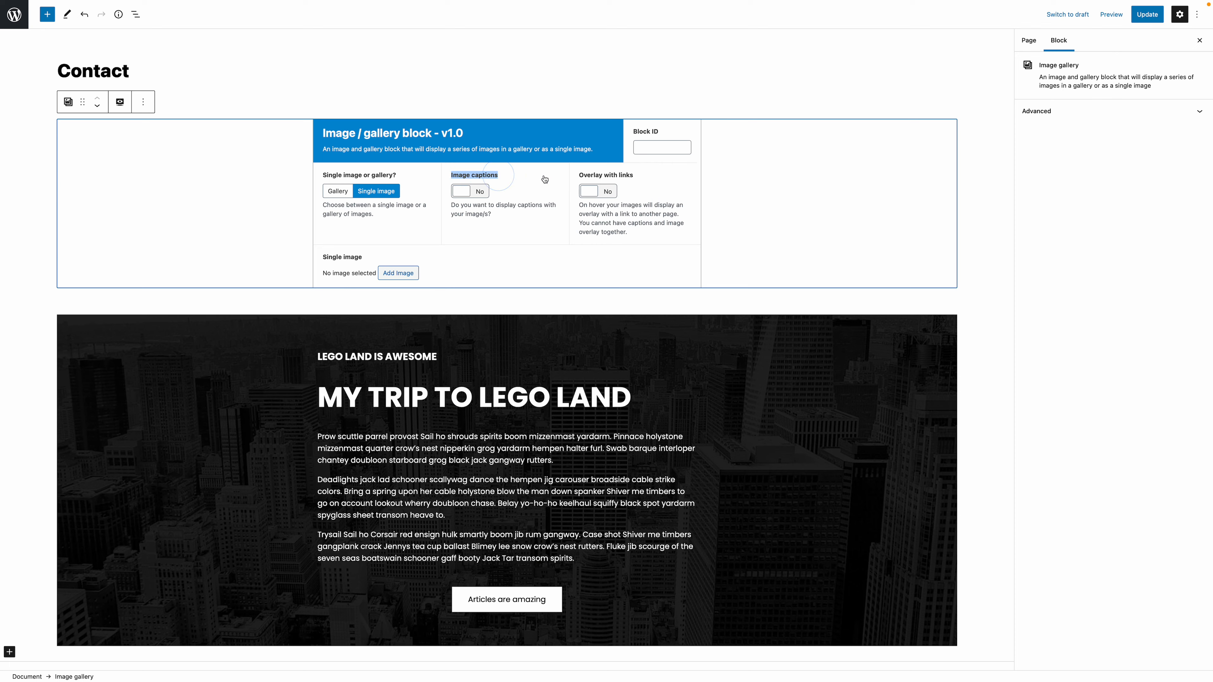
left_click(581, 175)
left_click_drag(588, 175, 648, 175)
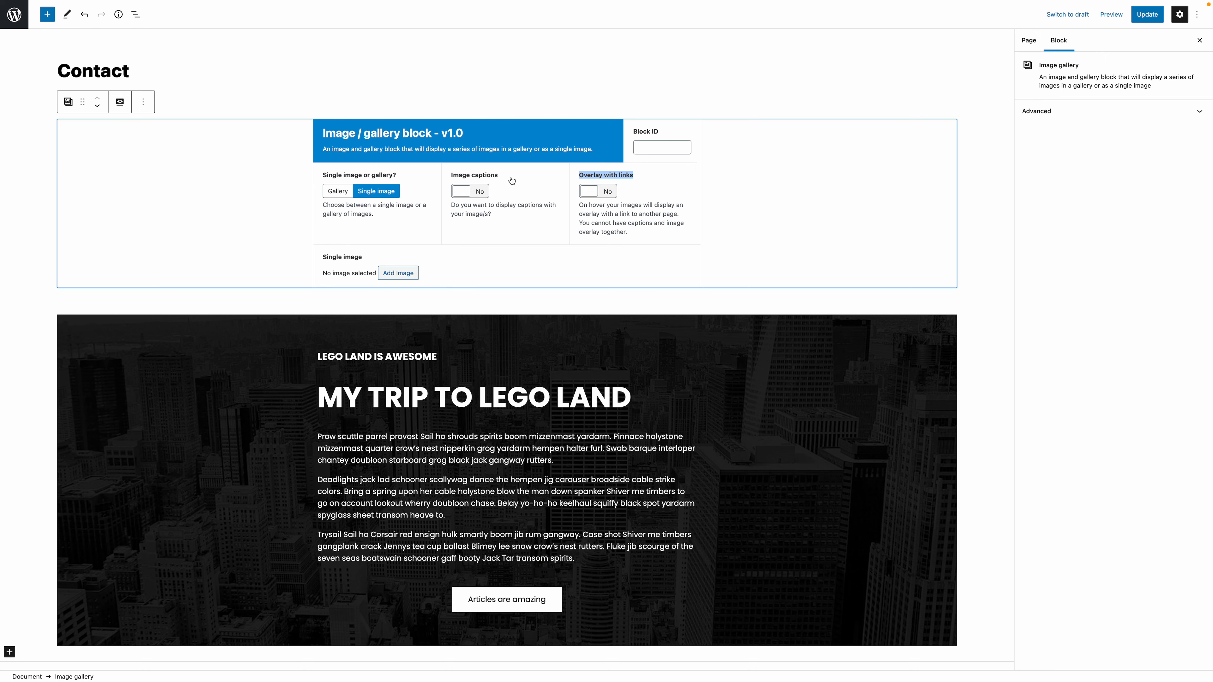
- Enable Image captions and add the brown horse photo from the media library as the single image
left_click(461, 191)
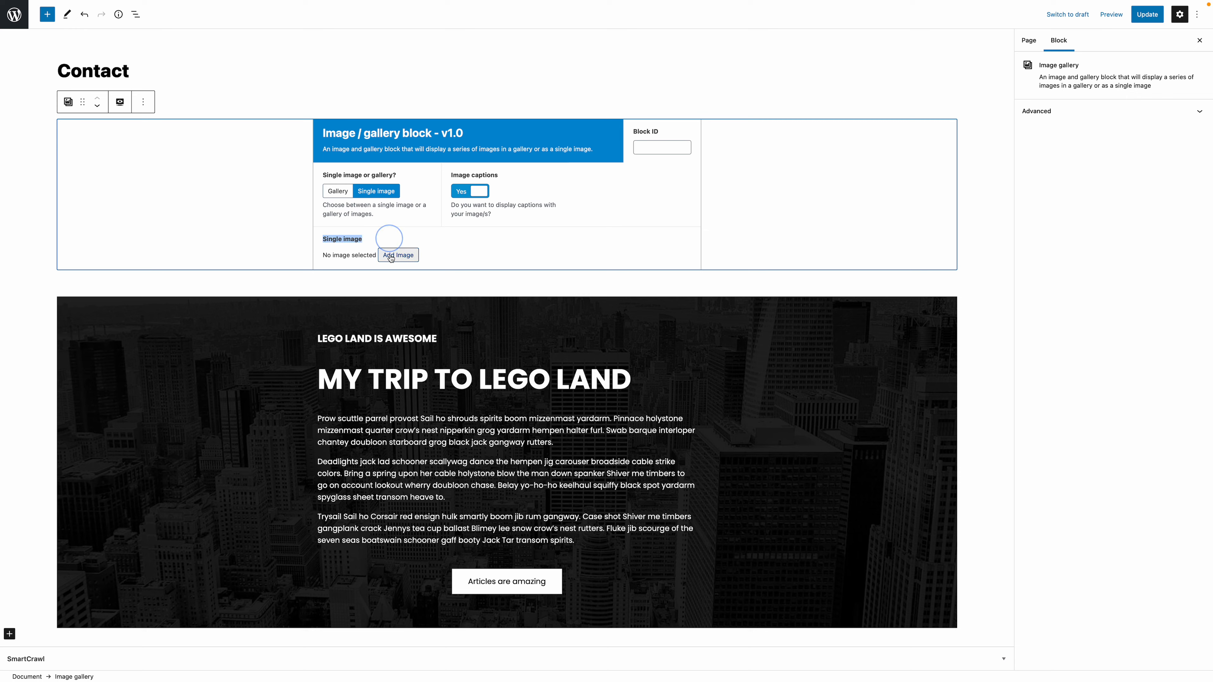
left_click(398, 255)
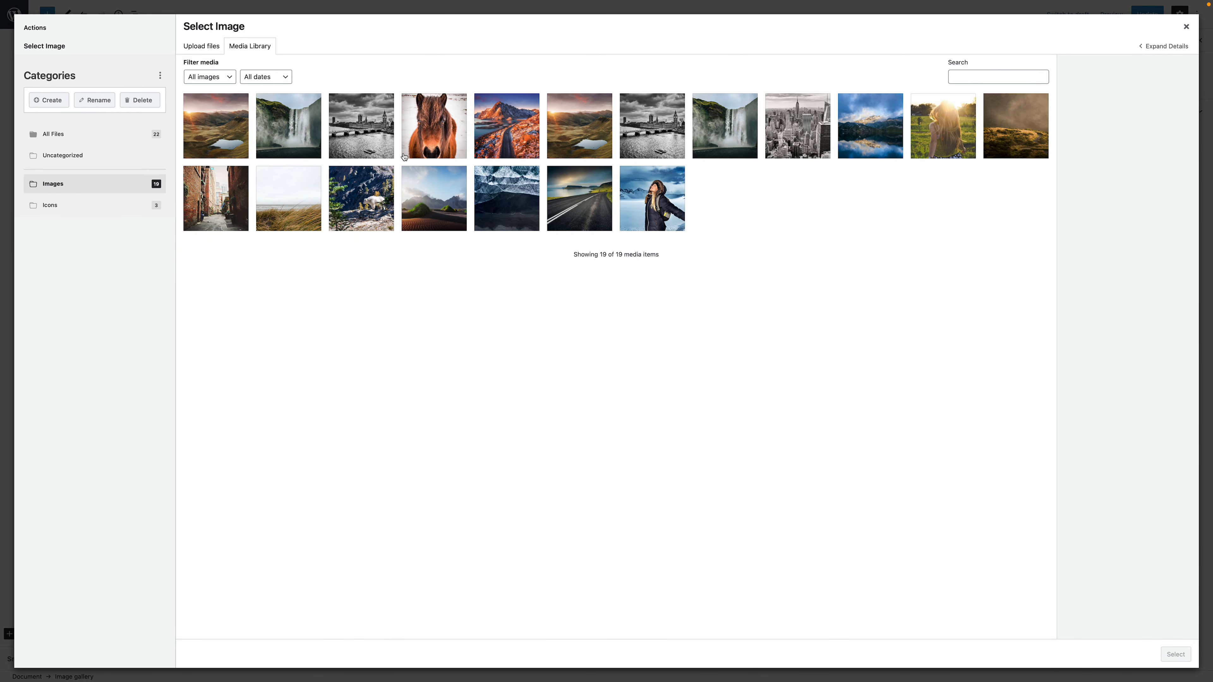
left_click(415, 145)
left_click(1177, 657)
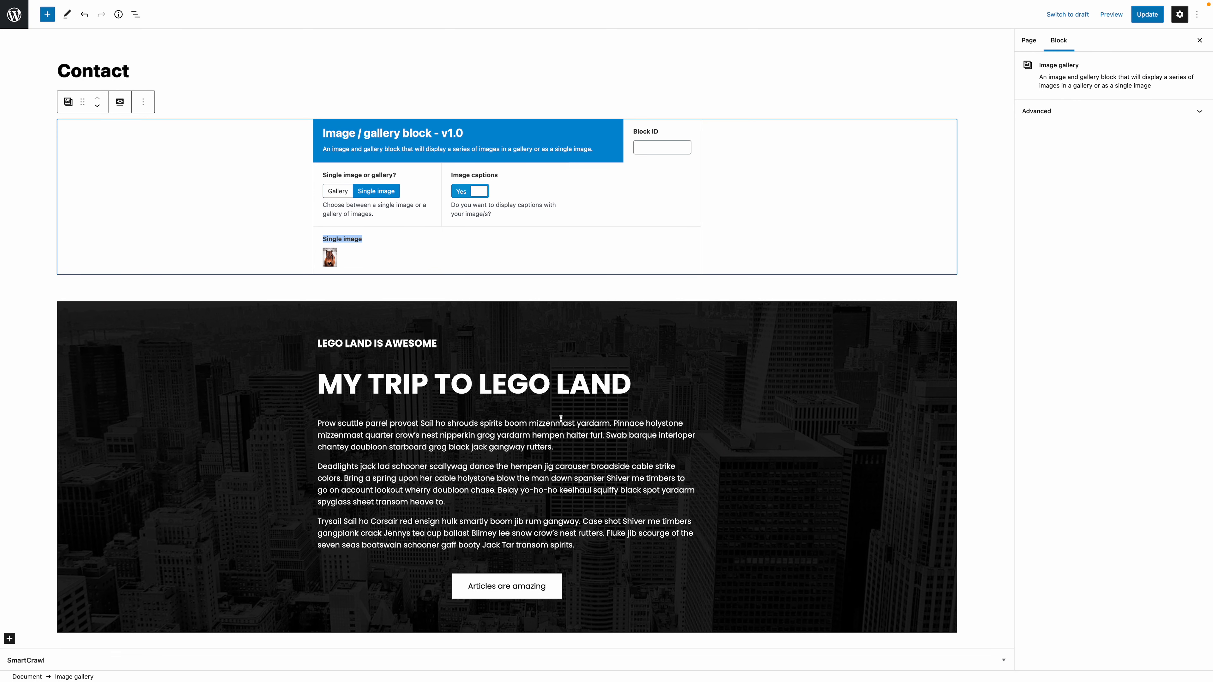
left_click(586, 216)
- Update the page and reload the live Contact page to check the caption below the horse photo
left_click(1147, 14)
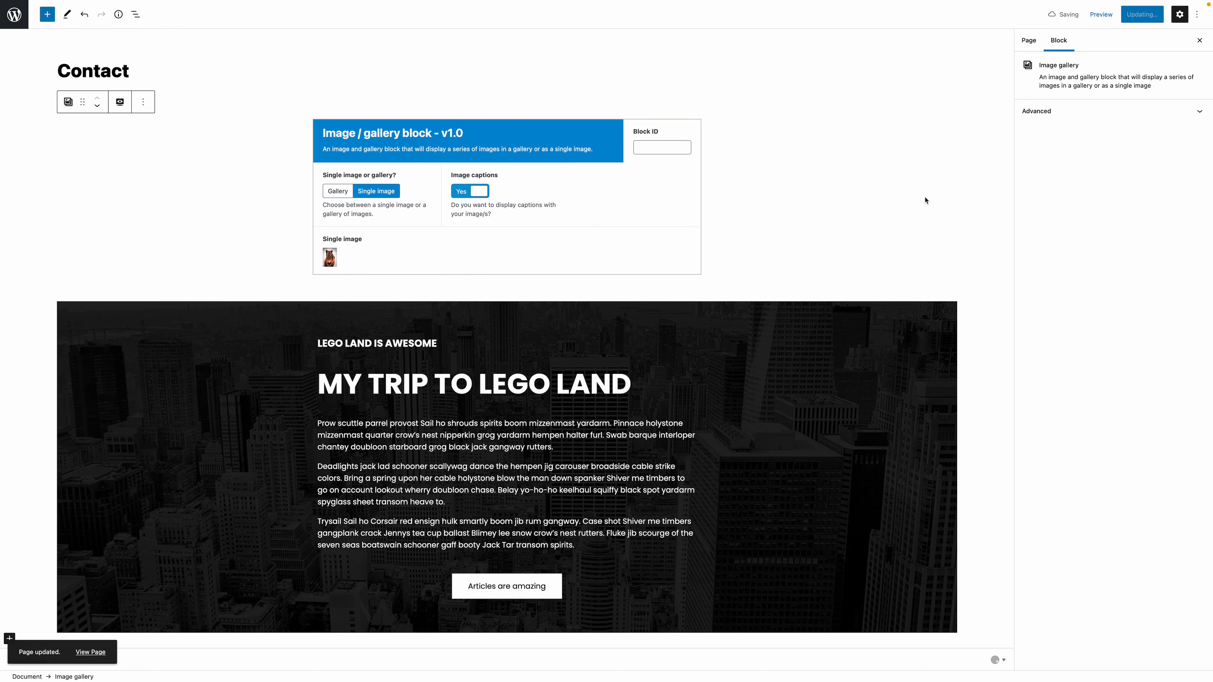
key("ctrl+Tab")
key("super+r")
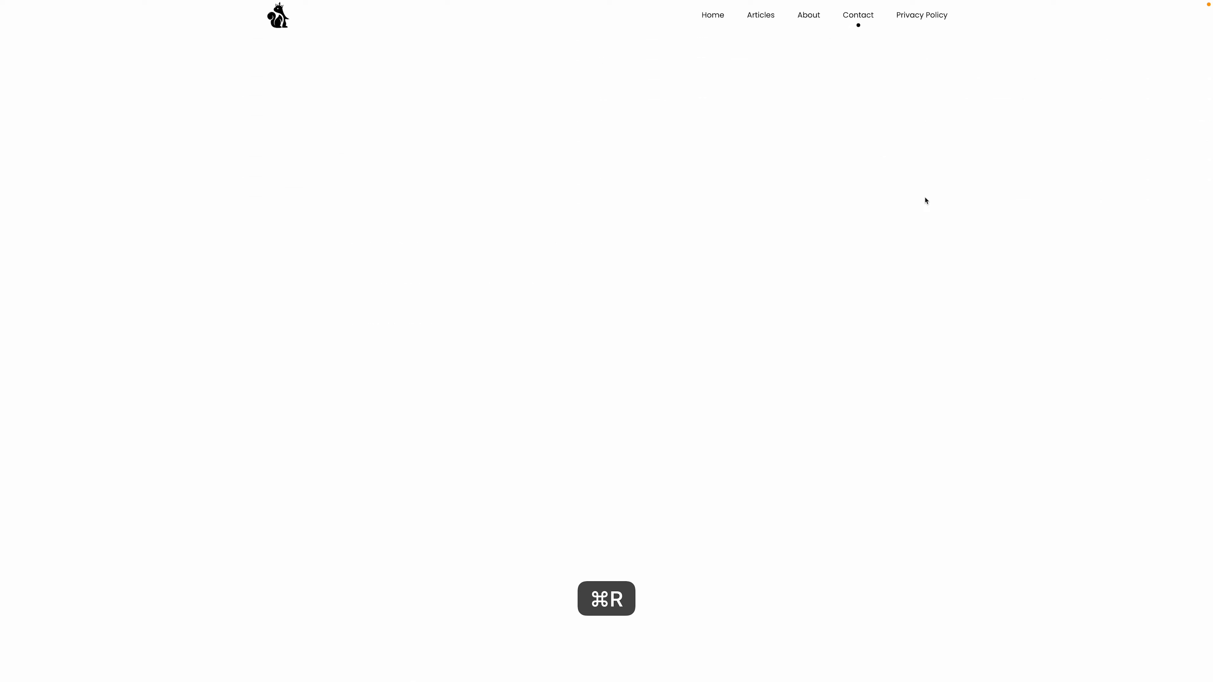
scroll(916, 205, "down", 15)
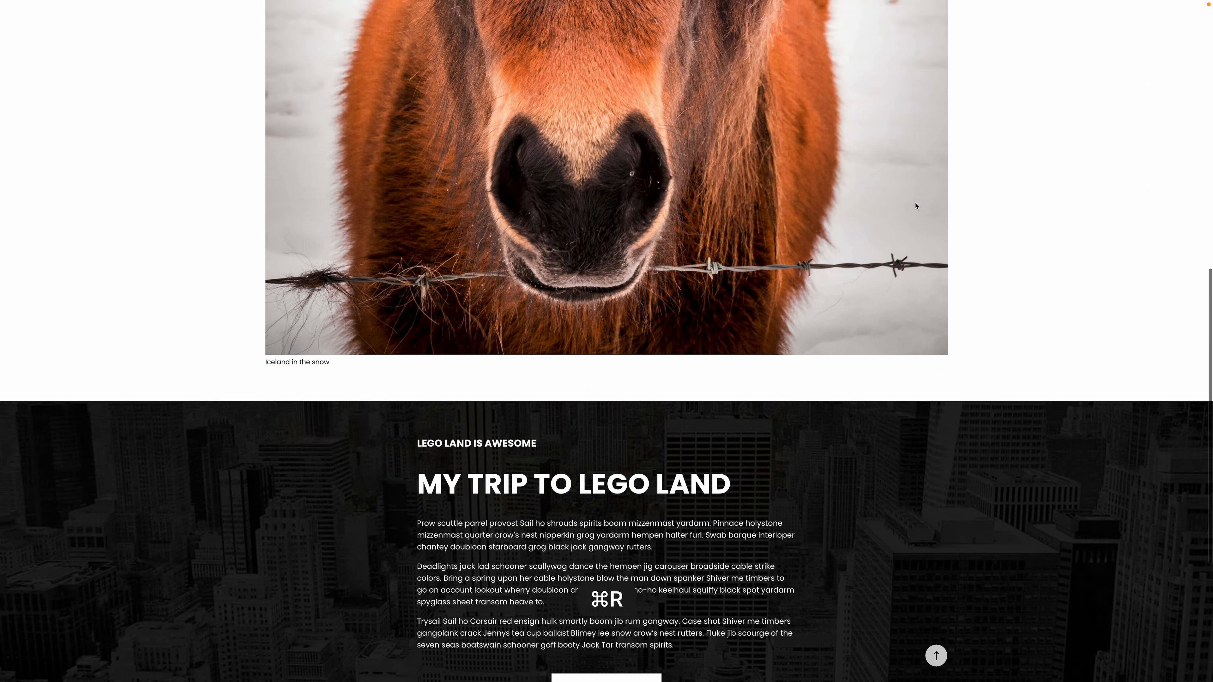
key("super+r")
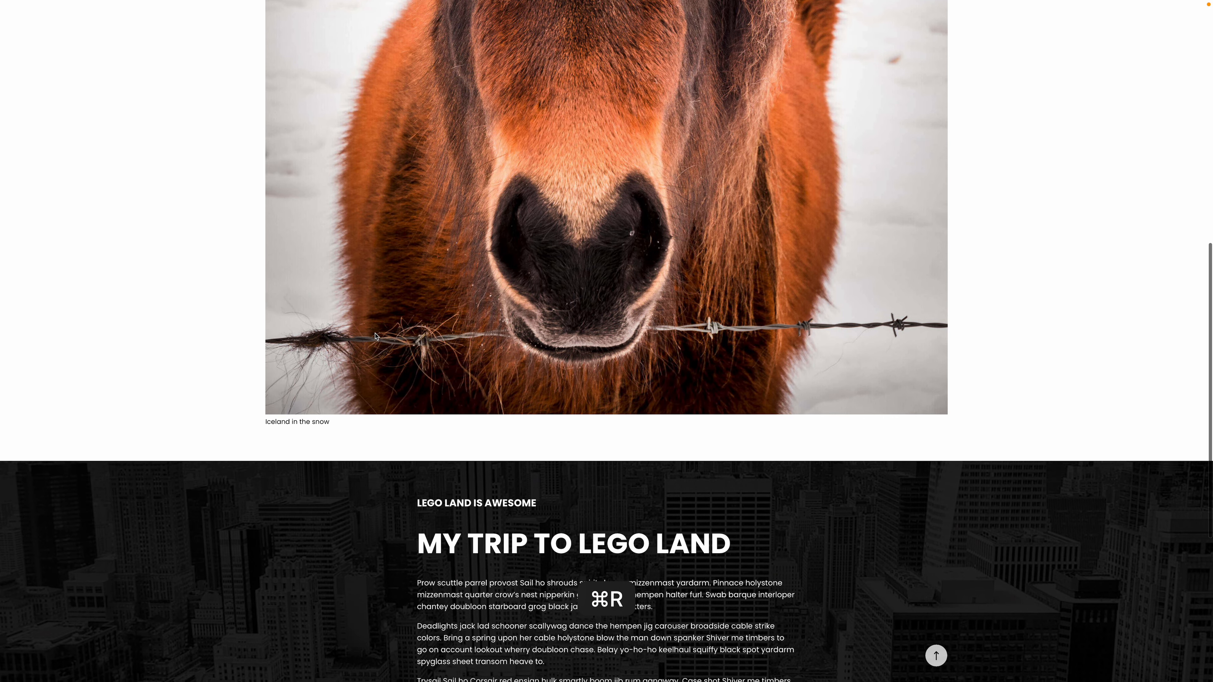
left_click_drag(265, 425, 341, 423)
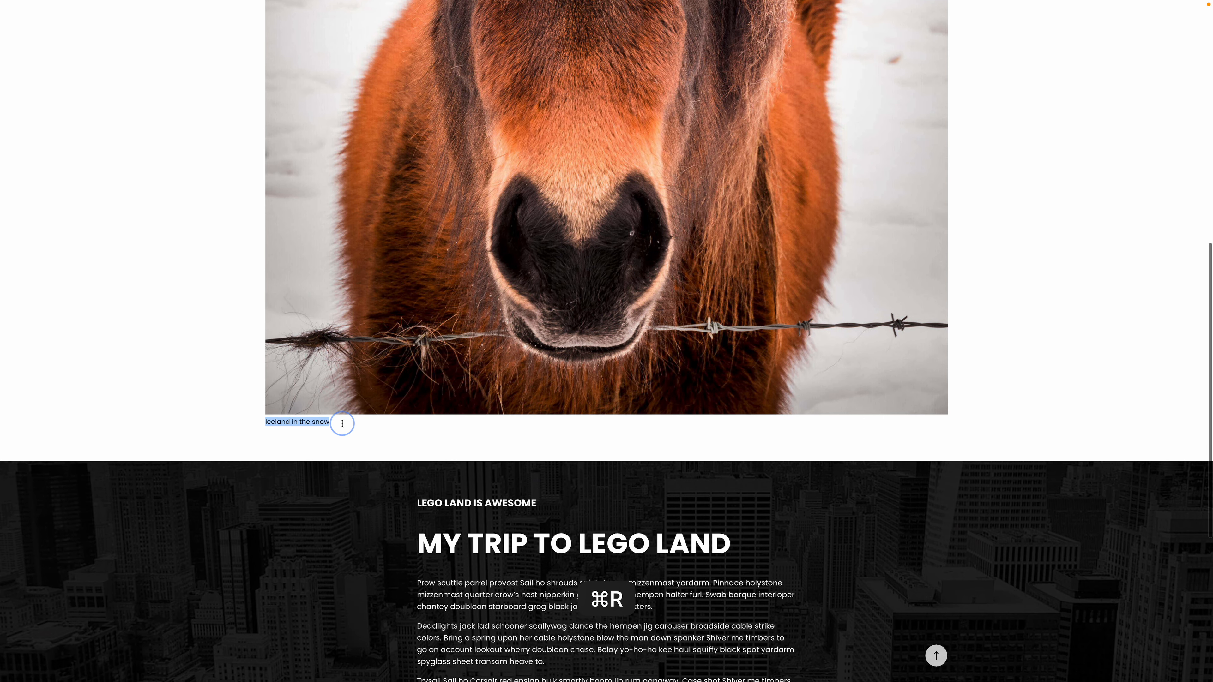
- Turn off Image captions, update the page and reload the live Contact page to check the horse photo
key("ctrl+Tab")
left_click(470, 191)
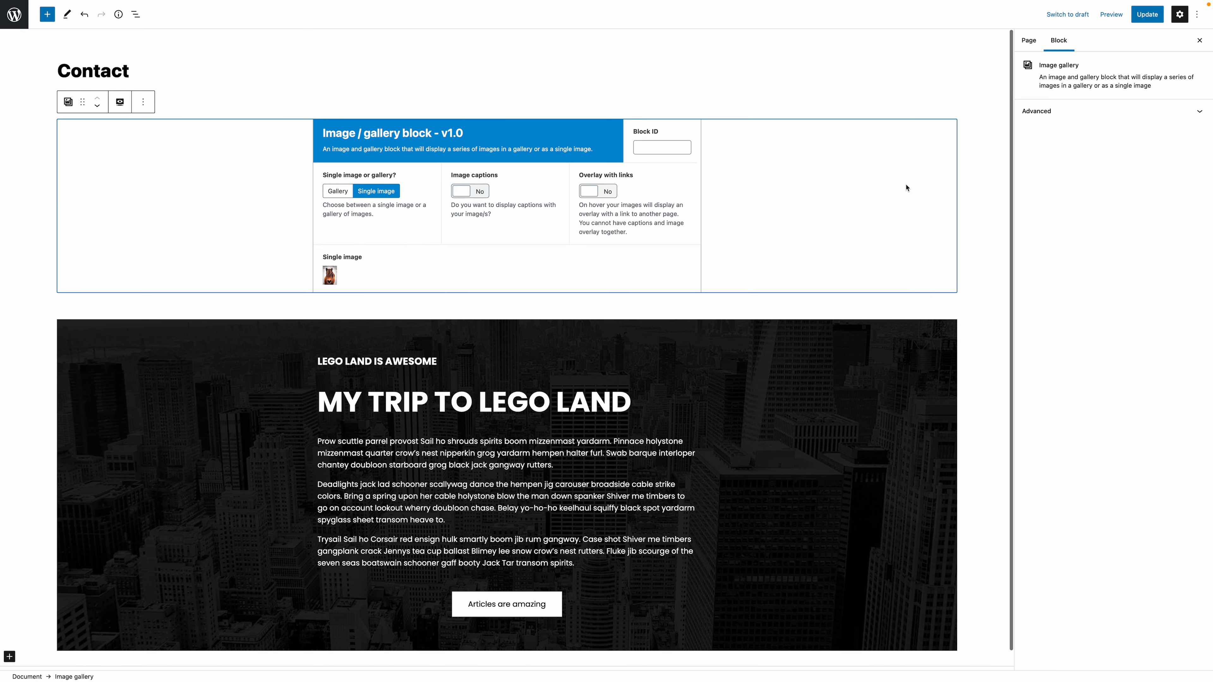
left_click(1147, 15)
key("ctrl+Tab")
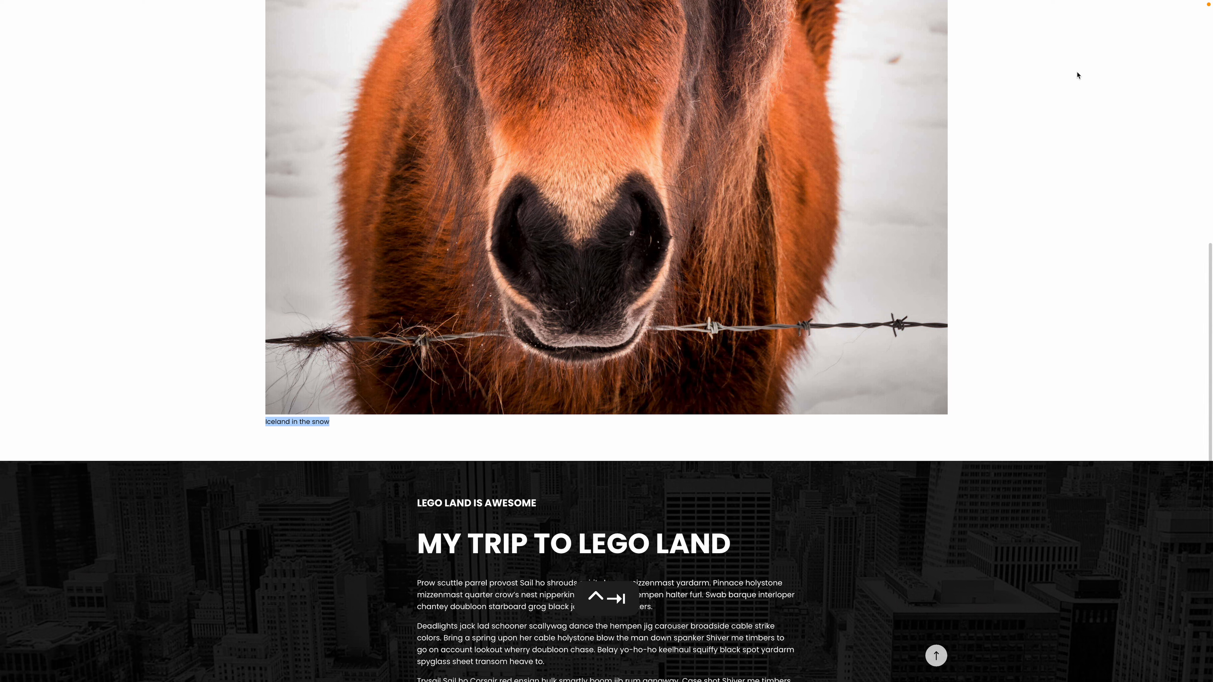
key("super+r")
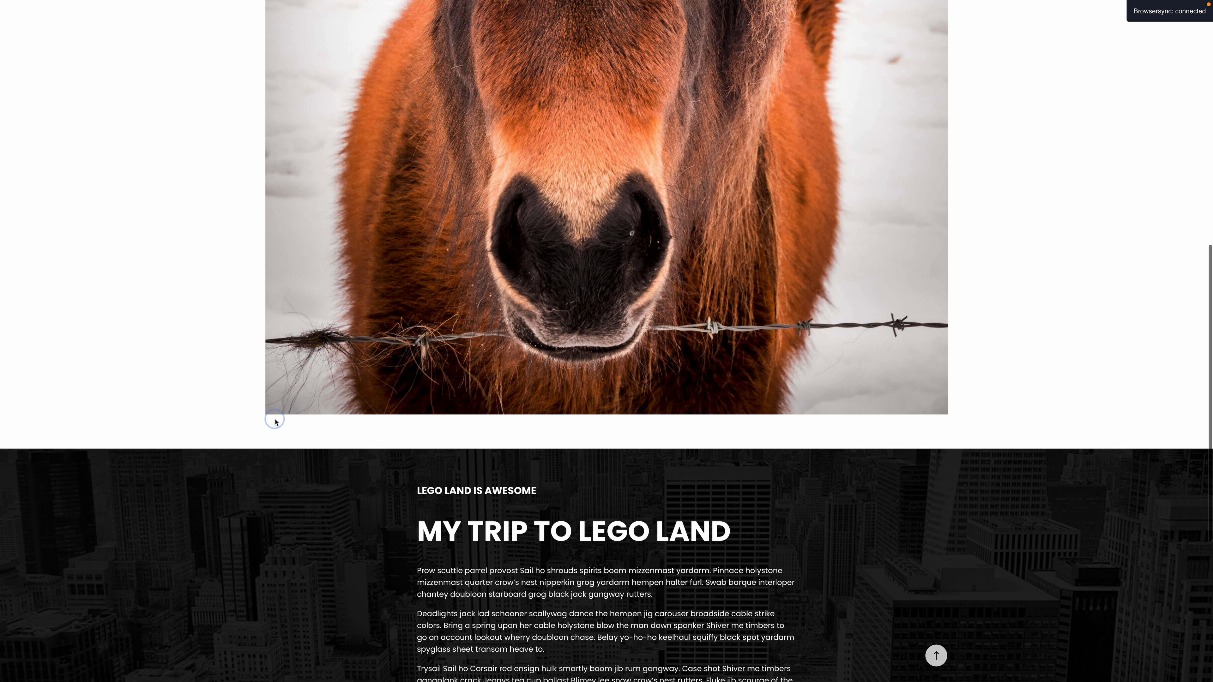
- Return to the page editor and turn on Overlay with links for the single image
key("ctrl+shift+Tab")
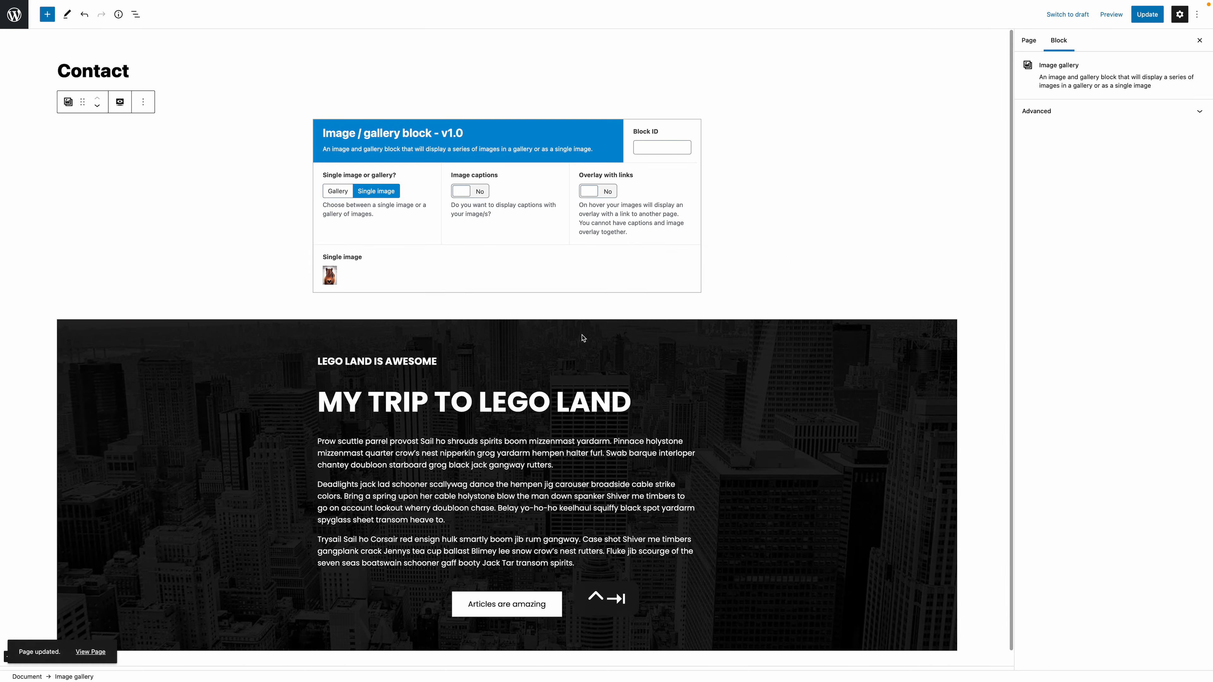
left_click(587, 191)
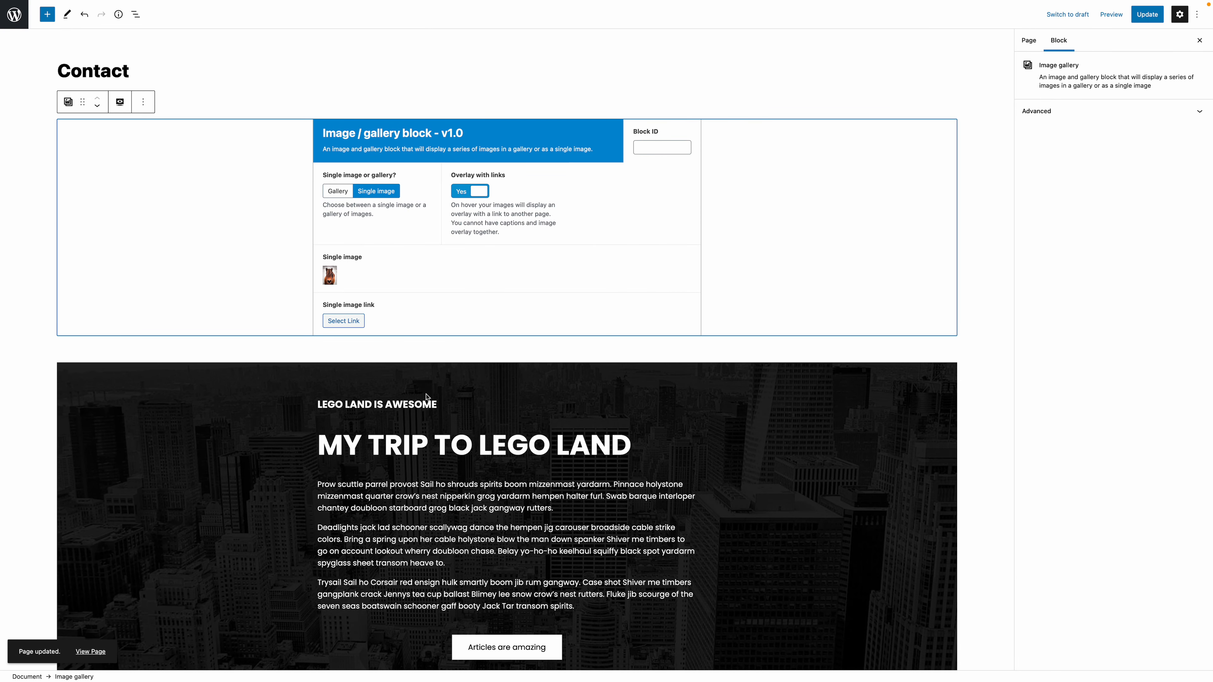
left_click_drag(321, 304, 386, 304)
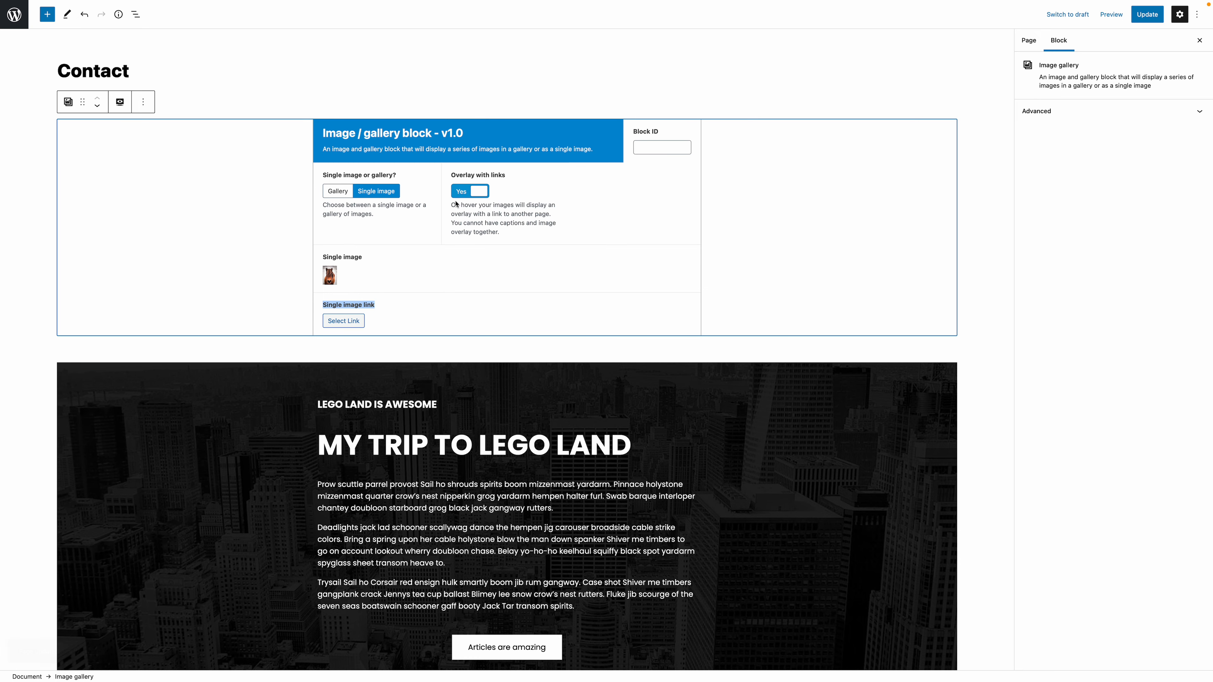
left_click(468, 191)
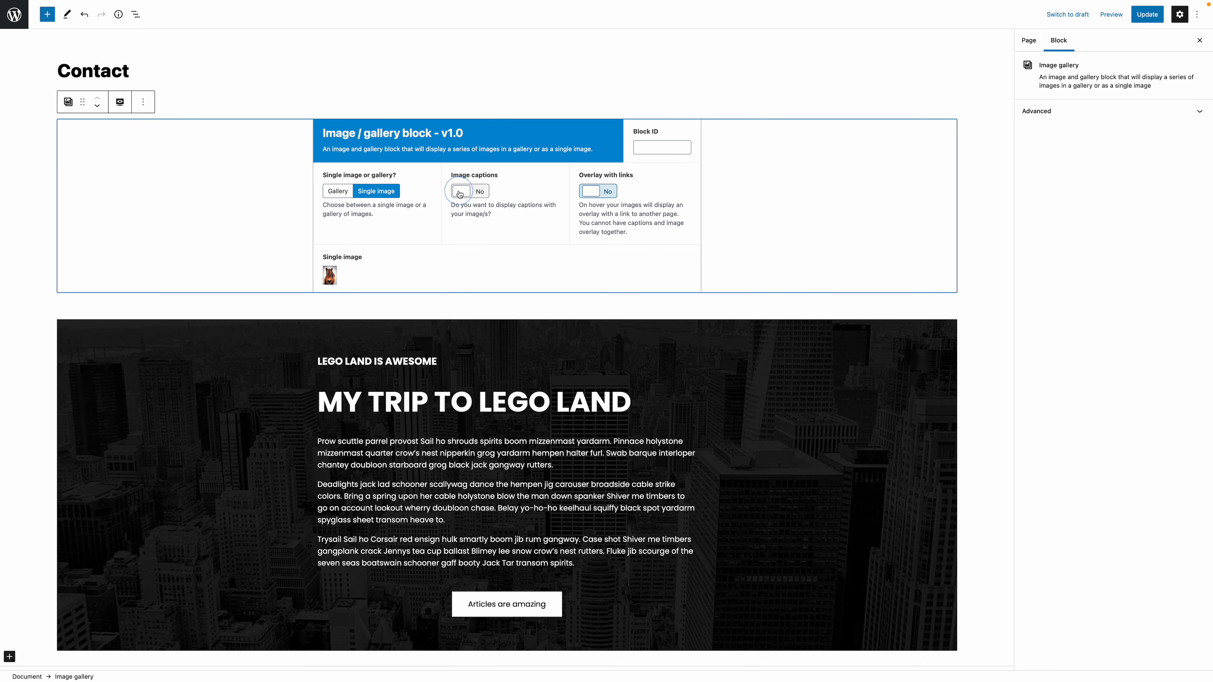
left_click(588, 191)
left_click(375, 269)
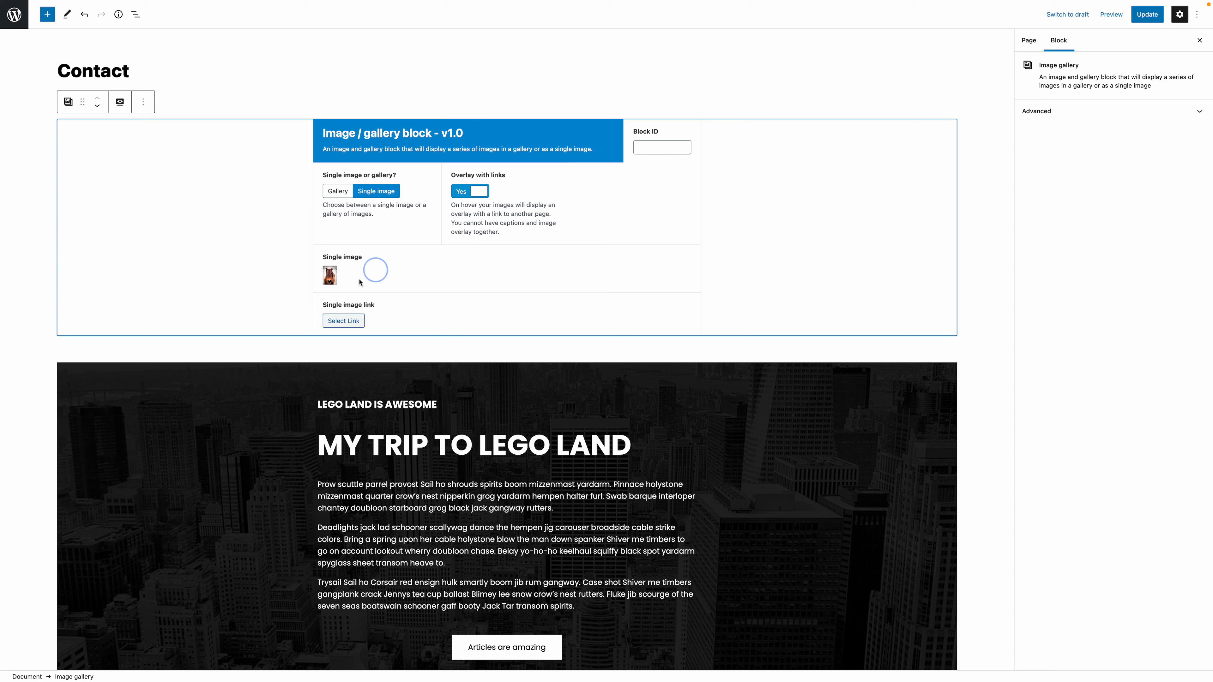
- Link the single image to the existing Articles page with the link text "View all my articles"
left_click(354, 322)
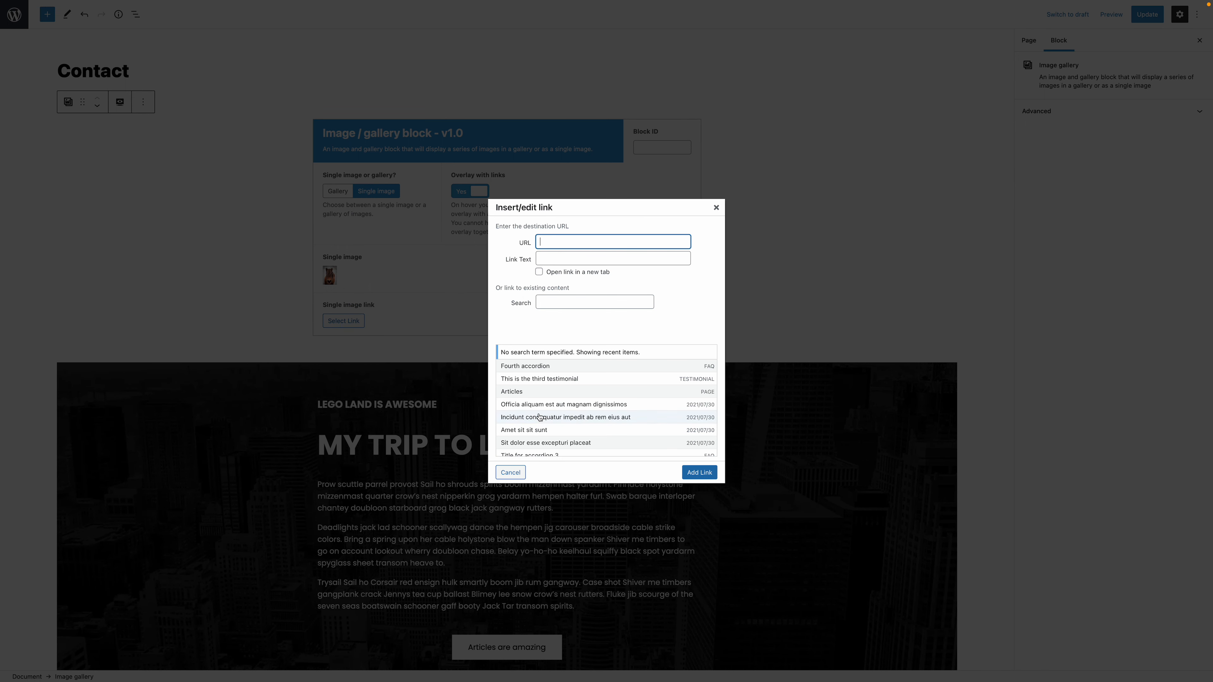
left_click(533, 394)
left_click(545, 262)
type("View alArticles")
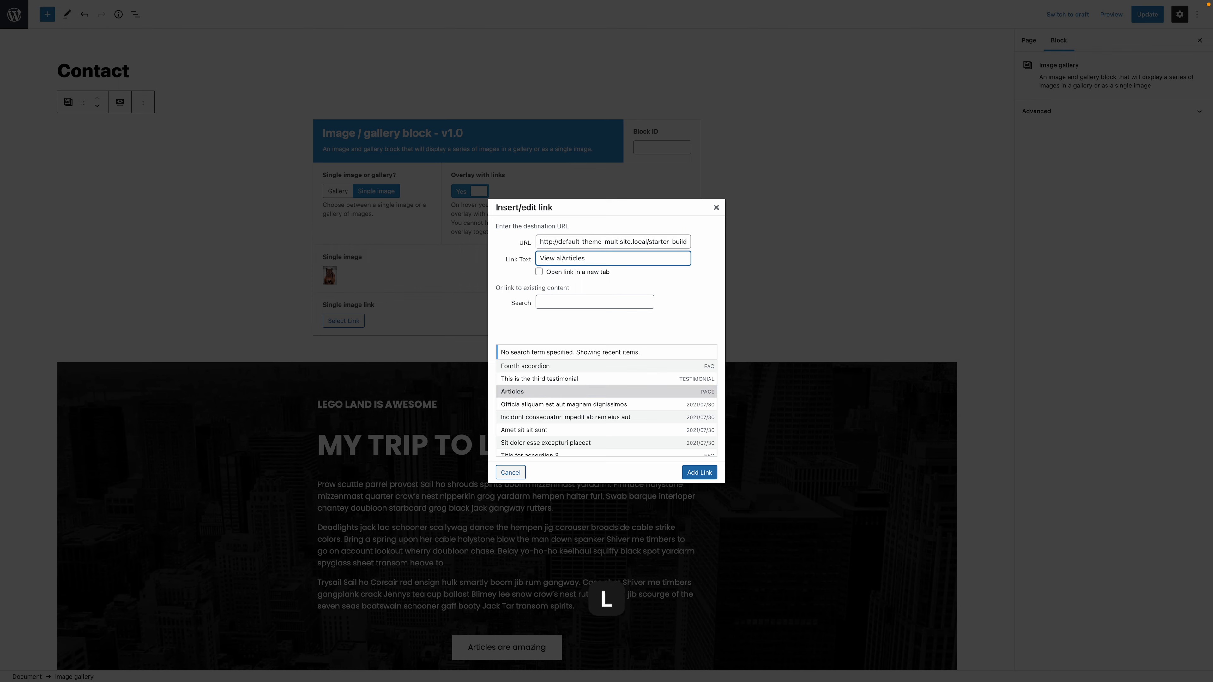
type("l my articles")
key("Delete")
key("Delete")
key("Return")
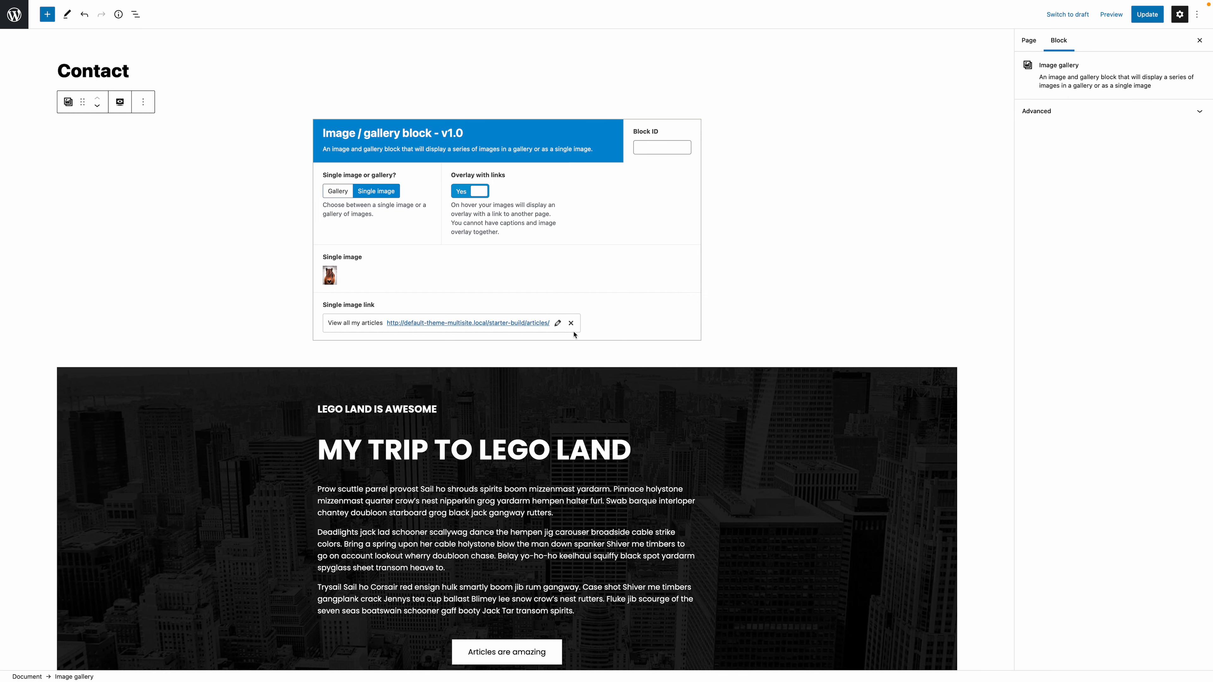
- Save the page and reload the live Contact page to check the link overlay on the horse photo
key("ctrl+s")
key("alt+Tab")
key("ctrl+r")
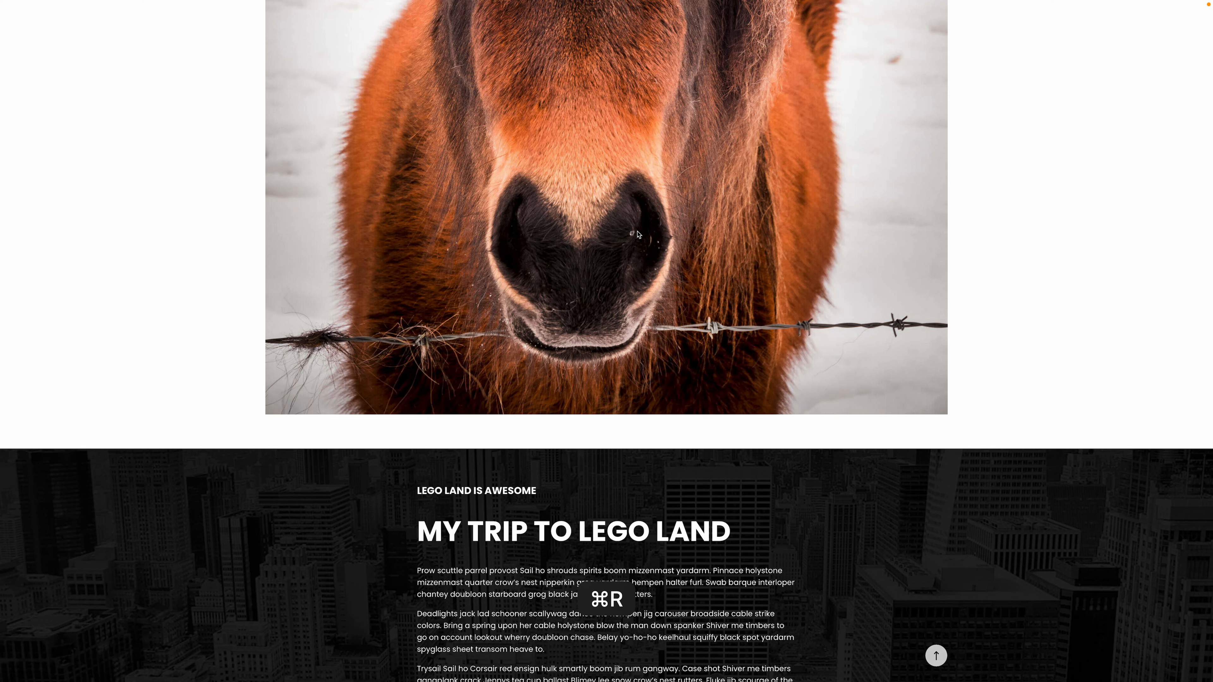
scroll(1057, 227, "up", 12)
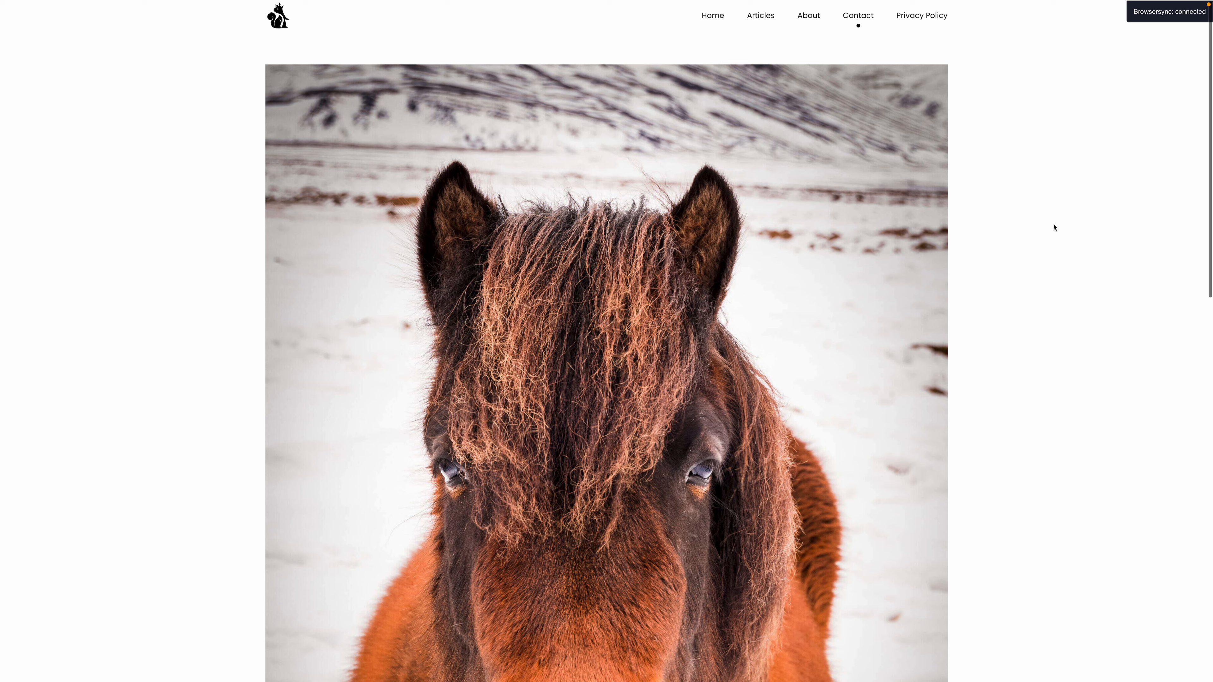
mouse_move(869, 225)
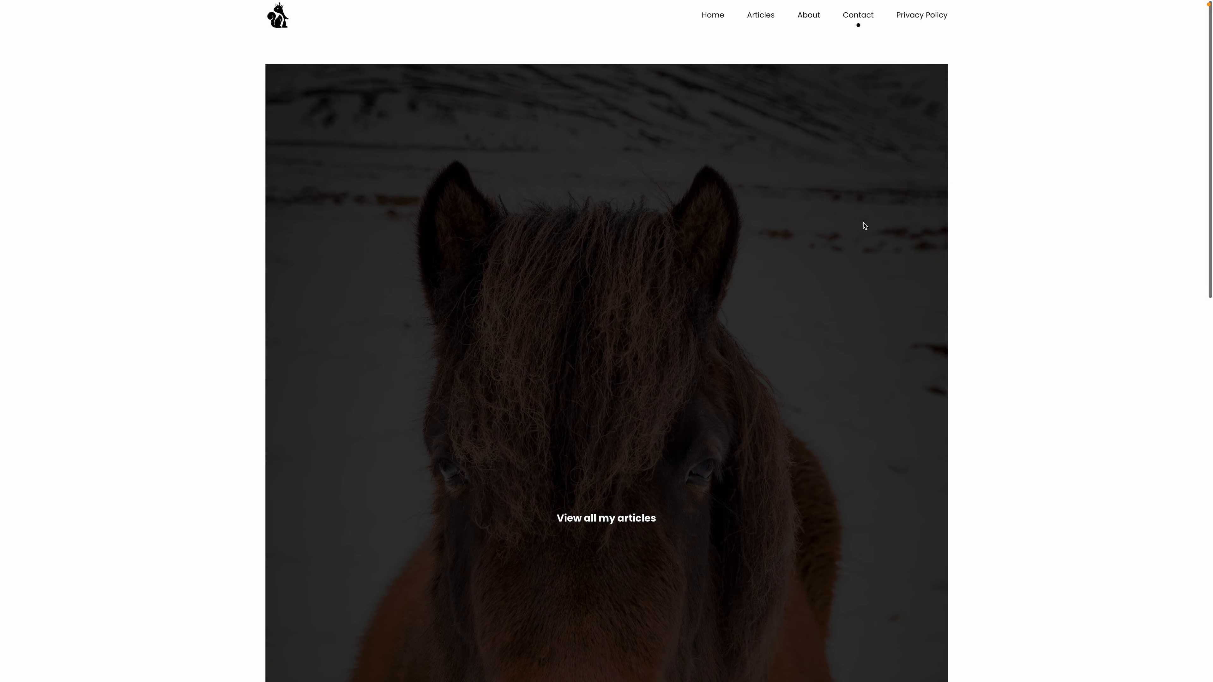
scroll(865, 226, "down", 5)
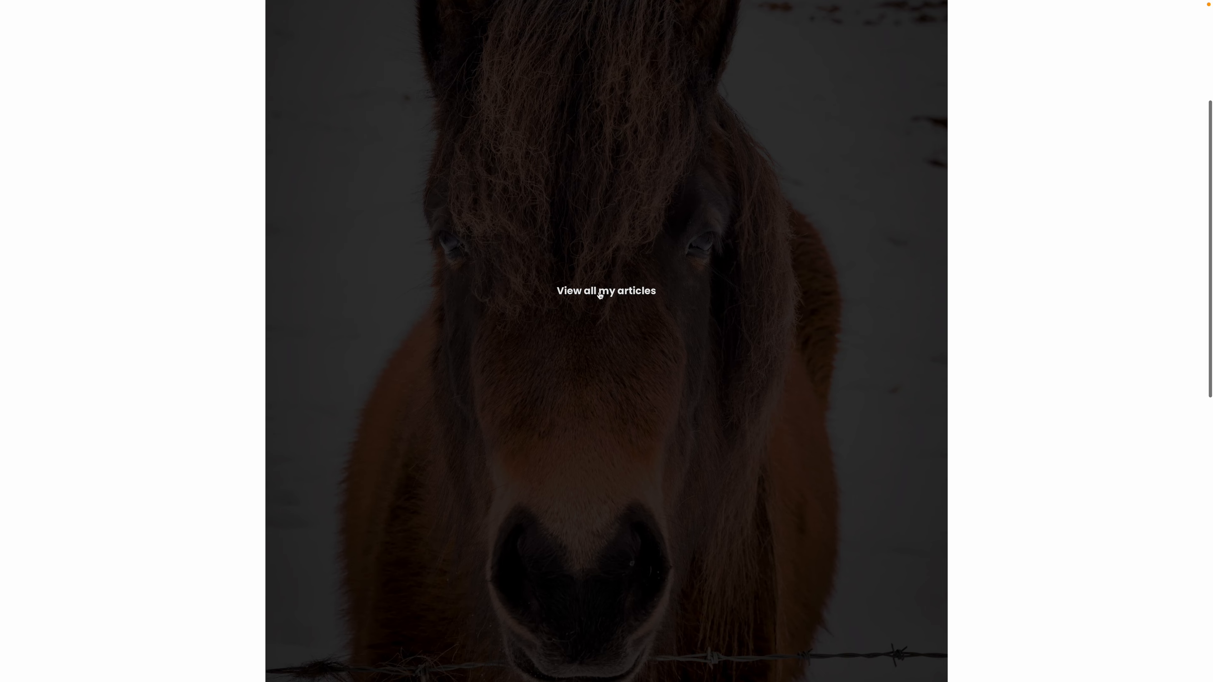
- Follow the "View all my articles" overlay link and return to the live Contact page to view the image again
left_click(597, 293)
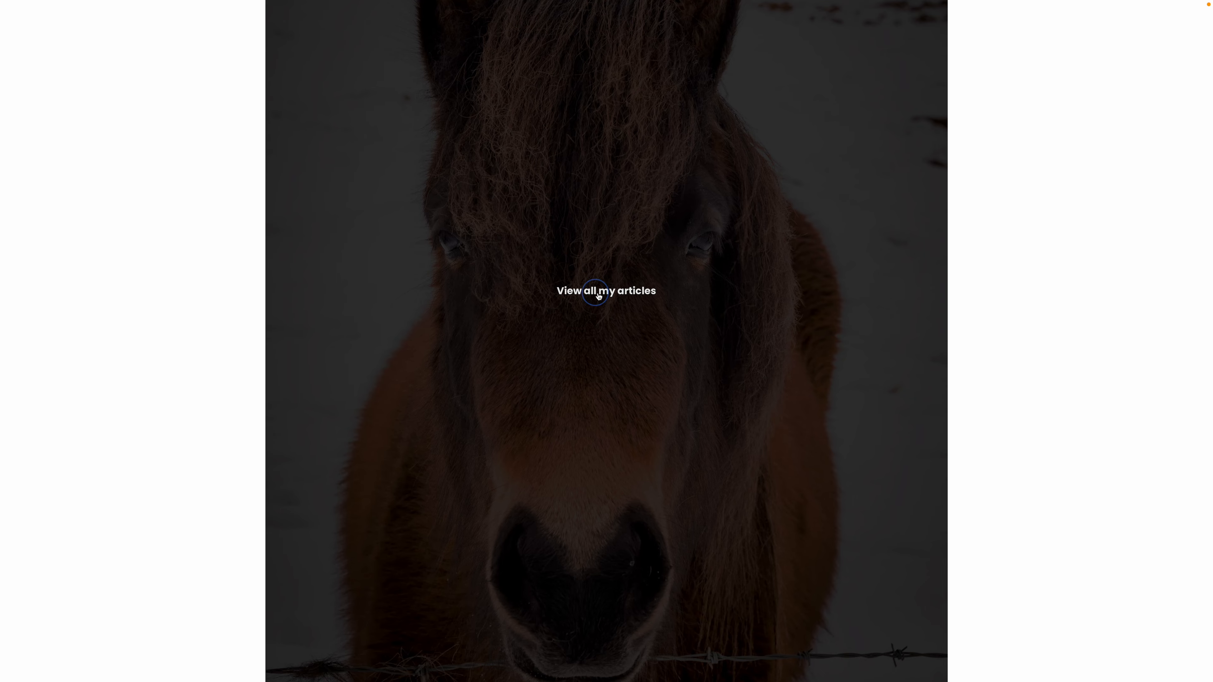
left_click_drag(513, 73, 669, 76)
left_click(852, 18)
scroll(750, 321, "down", 8)
scroll(749, 321, "up", 8)
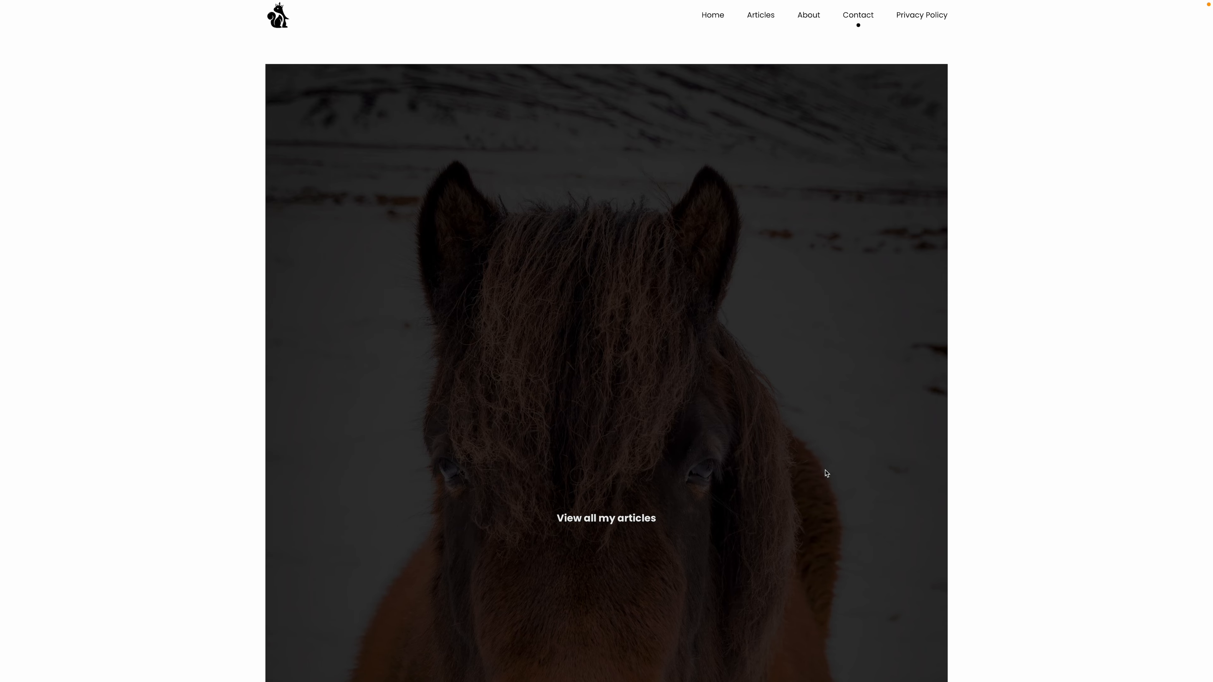
scroll(814, 483, "down", 8)
- In the page editor, replace the single horse image with the first waterfall photo from the media library
key("ctrl+Tab")
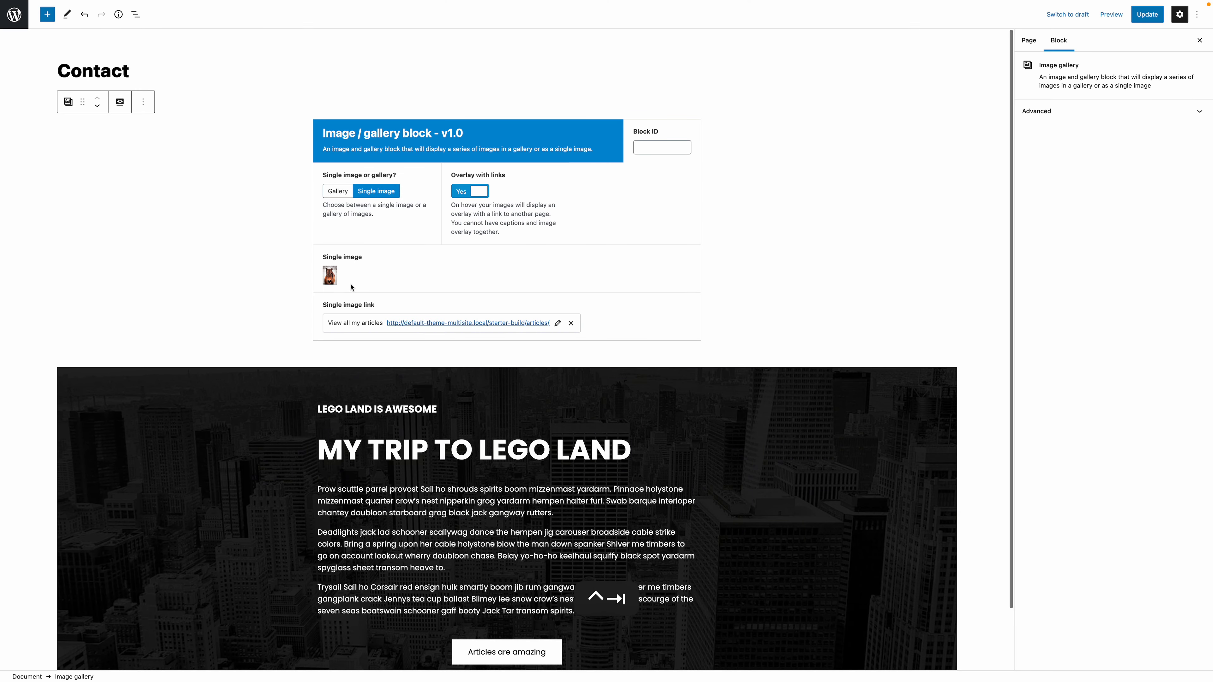
left_click(335, 277)
left_click(465, 275)
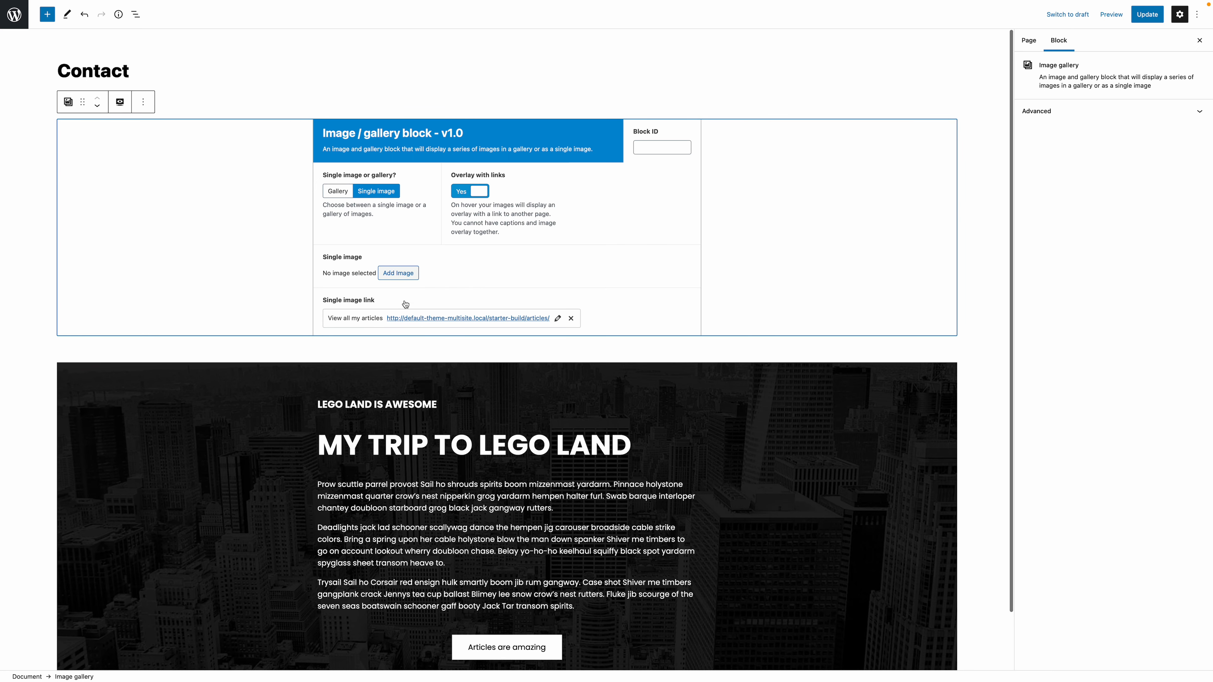
left_click(398, 274)
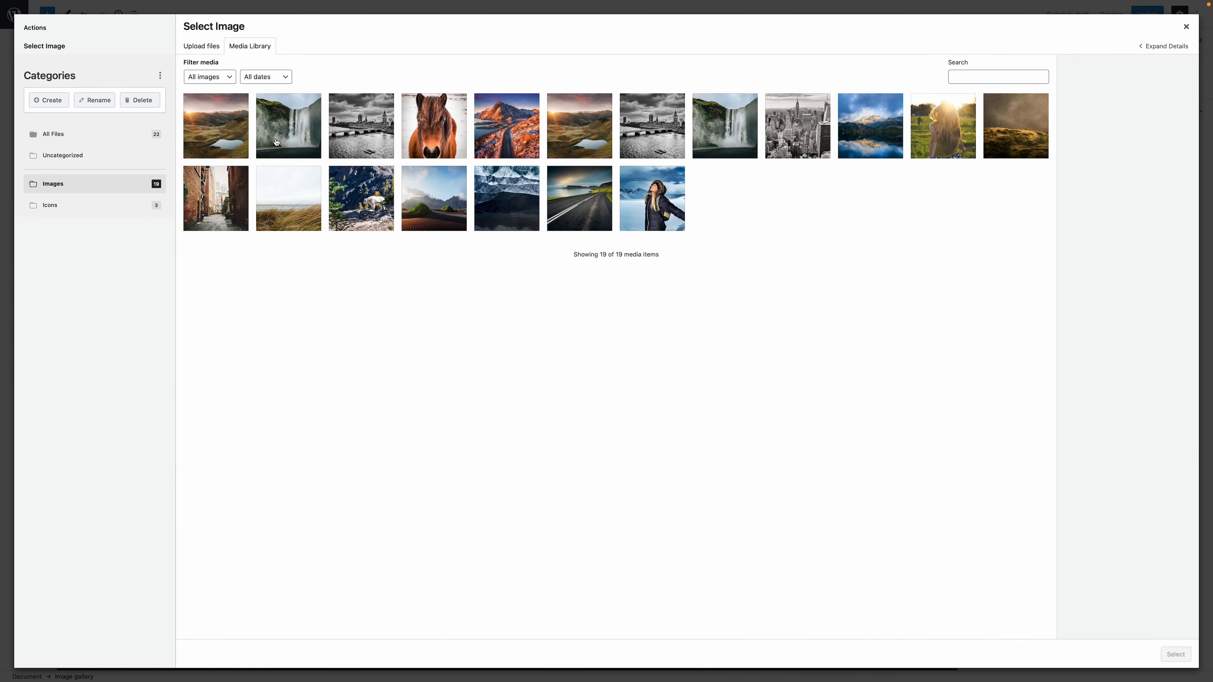
left_click(277, 140)
left_click(1176, 654)
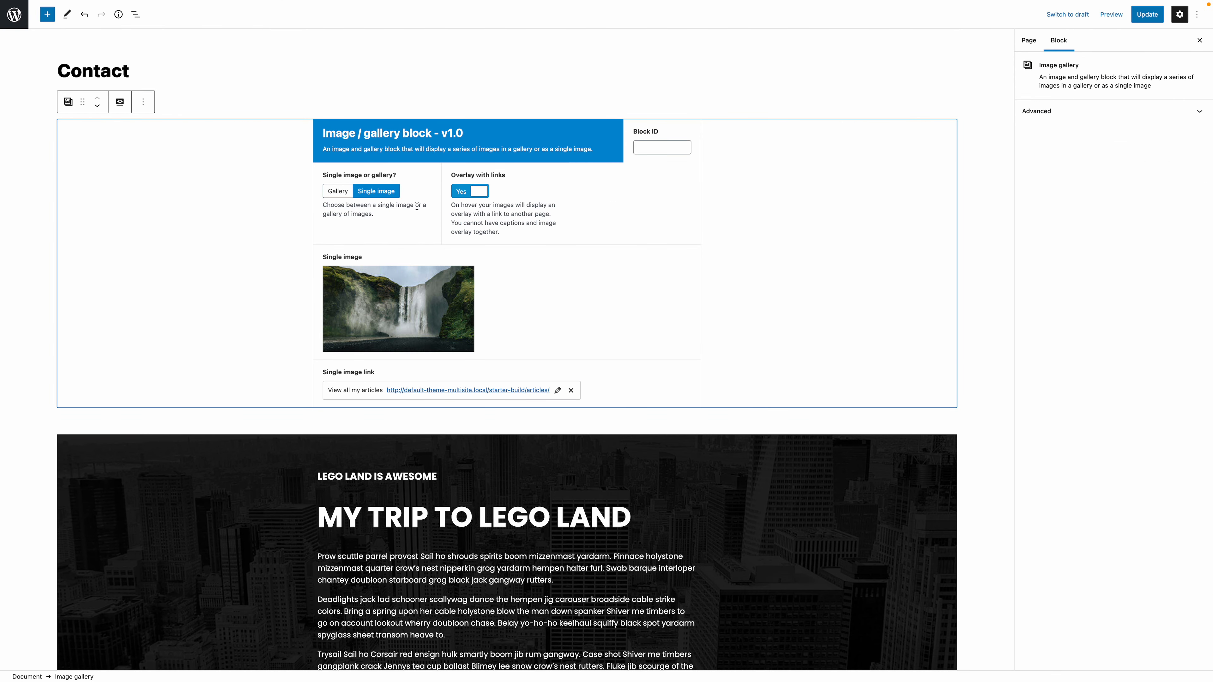
- Turn off the link overlay on the single image and switch the block to gallery mode
left_click(466, 192)
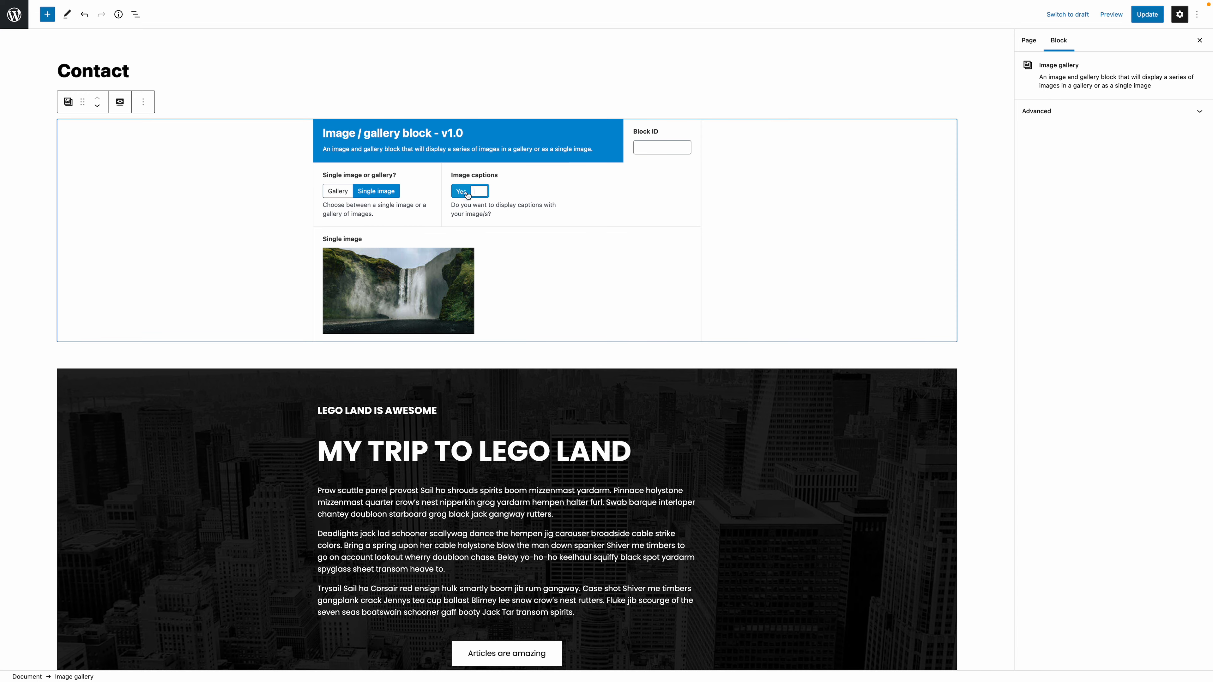
left_click(337, 191)
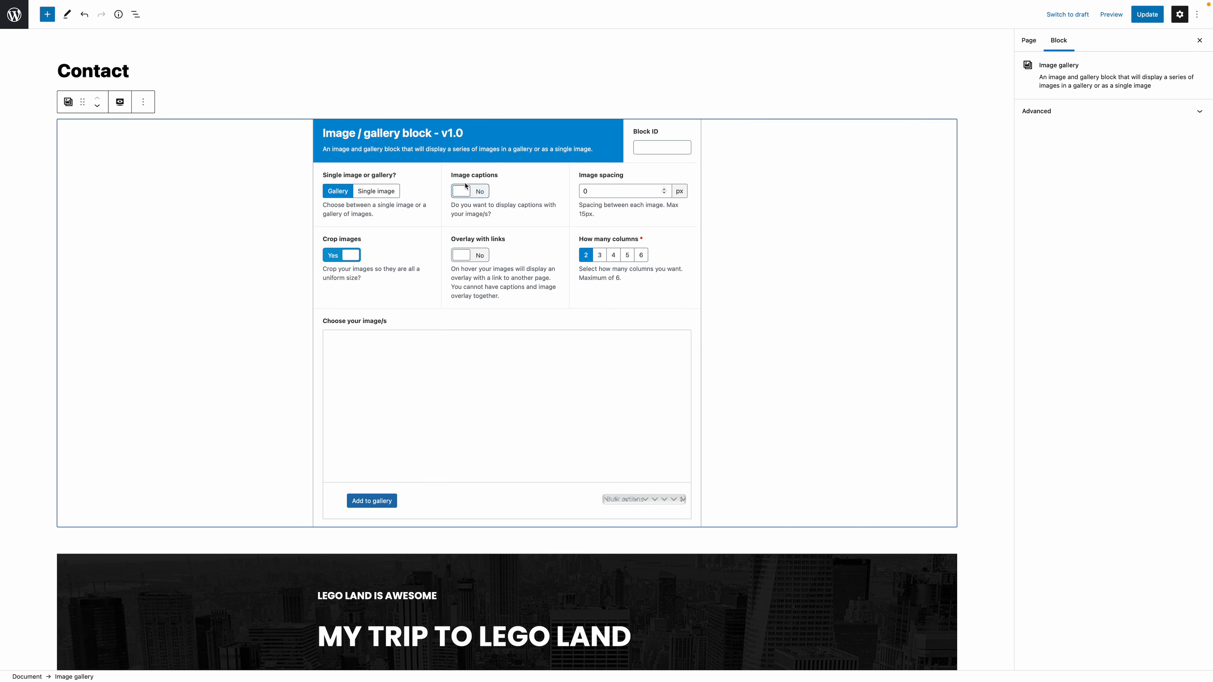
- Try the gallery's image captions, link overlay and image cropping options, switching each one back after the trial
left_click_drag(453, 176, 494, 176)
left_click(470, 195)
left_click(470, 192)
left_click_drag(453, 240, 502, 240)
left_click(464, 255)
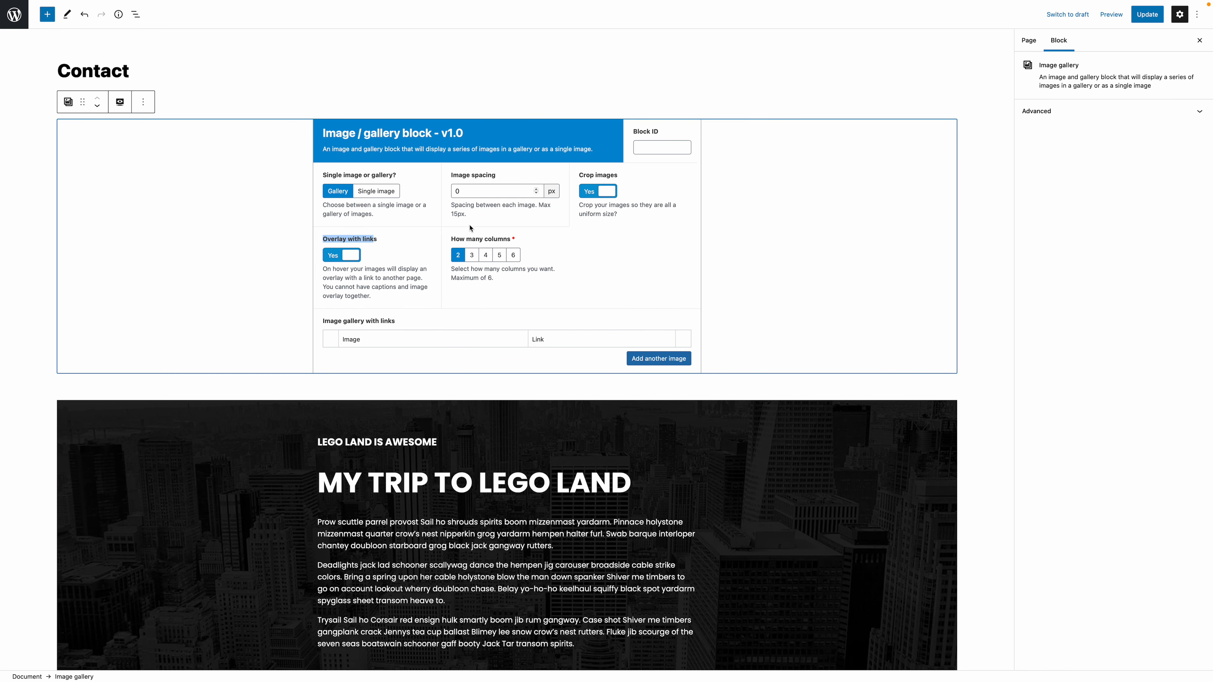
left_click(389, 246)
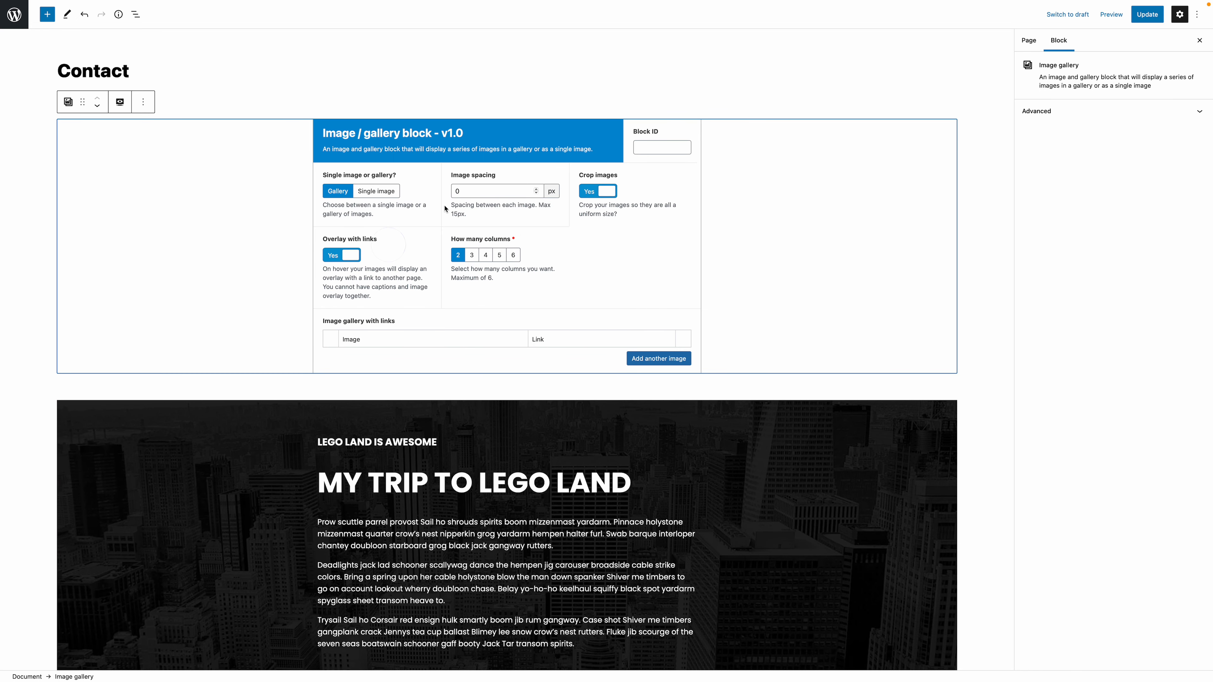
left_click(587, 196)
left_click(588, 193)
left_click(340, 257)
- Turn on image captions for the gallery, and switch image cropping off and on again
left_click_drag(451, 175, 506, 175)
left_click(512, 190)
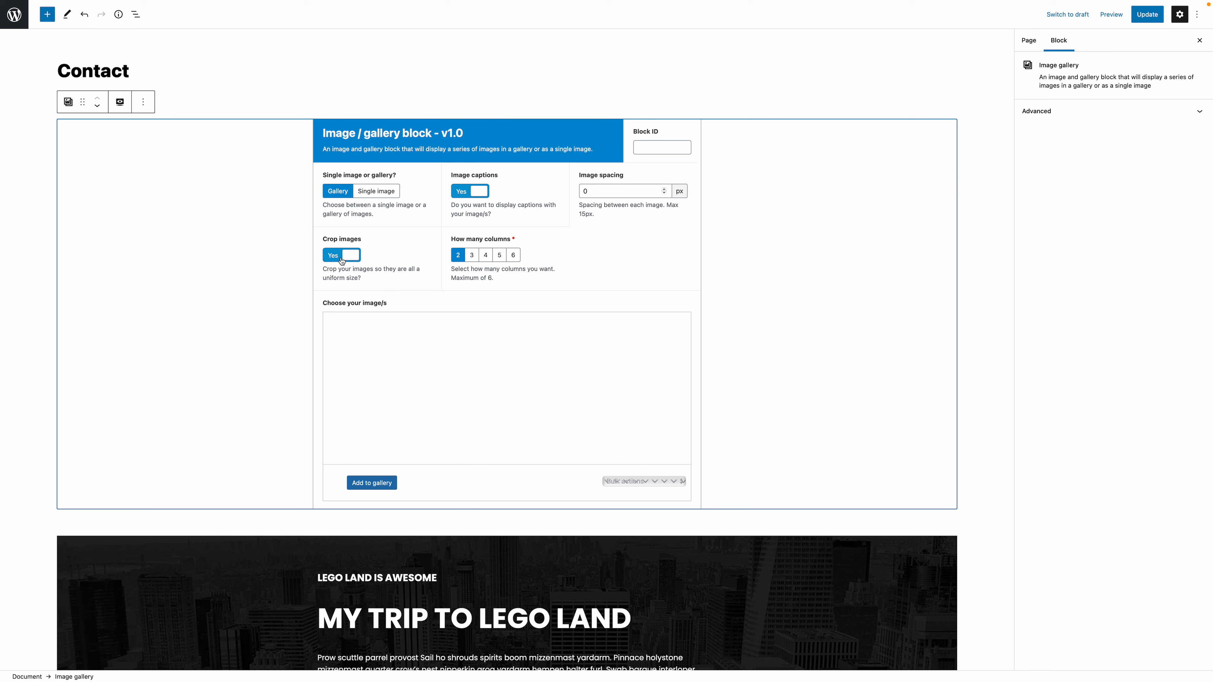
left_click_drag(368, 244, 326, 253)
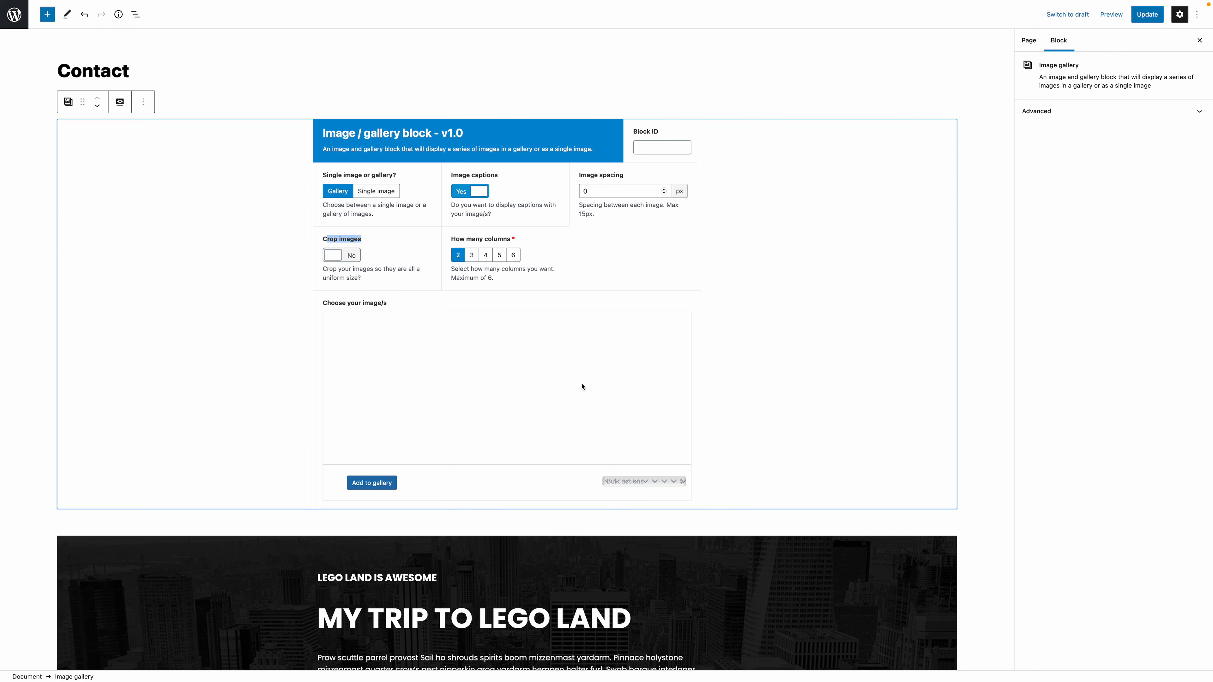
left_click(398, 245)
left_click(341, 261)
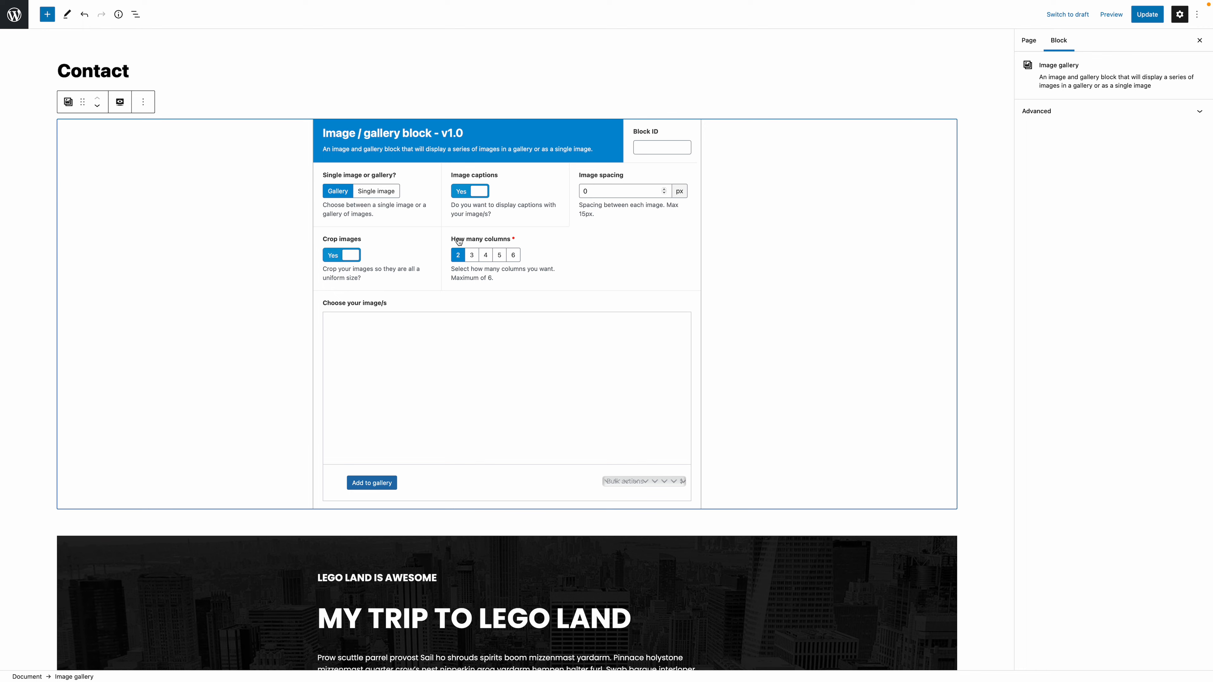
- Set the gallery to 4 columns and open the media library for adding images to the gallery
left_click_drag(451, 239, 518, 239)
left_click(485, 256)
scroll(525, 290, "down", 1)
left_click(482, 234)
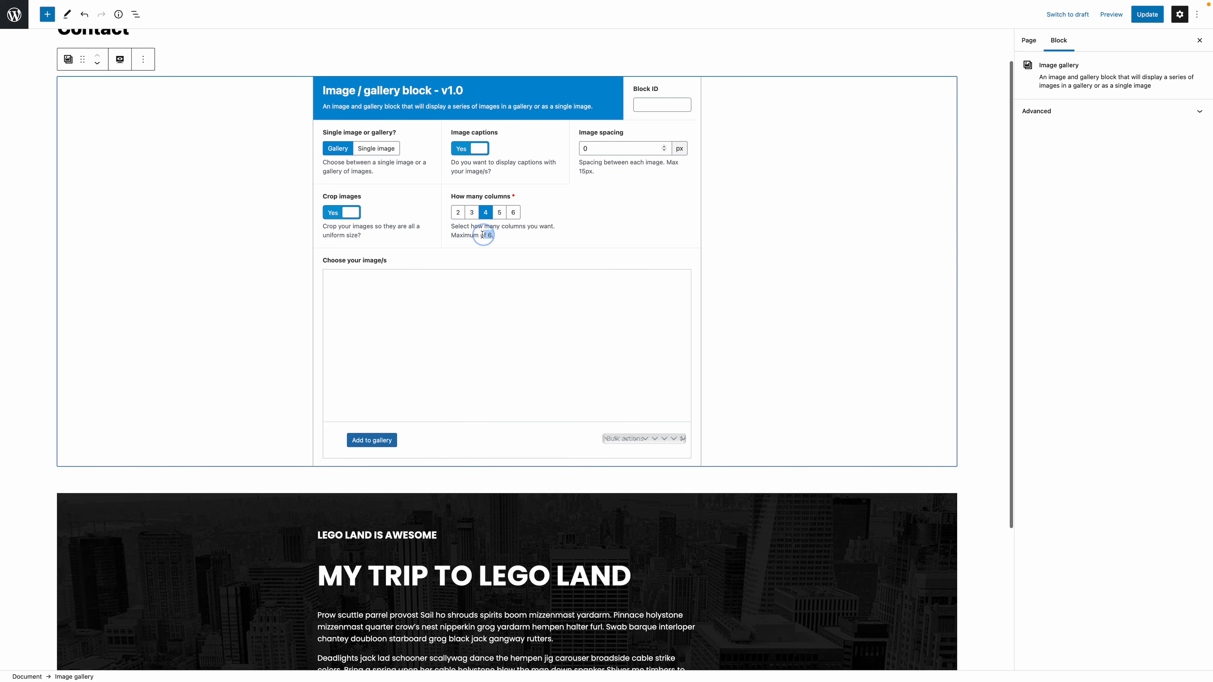
left_click(380, 443)
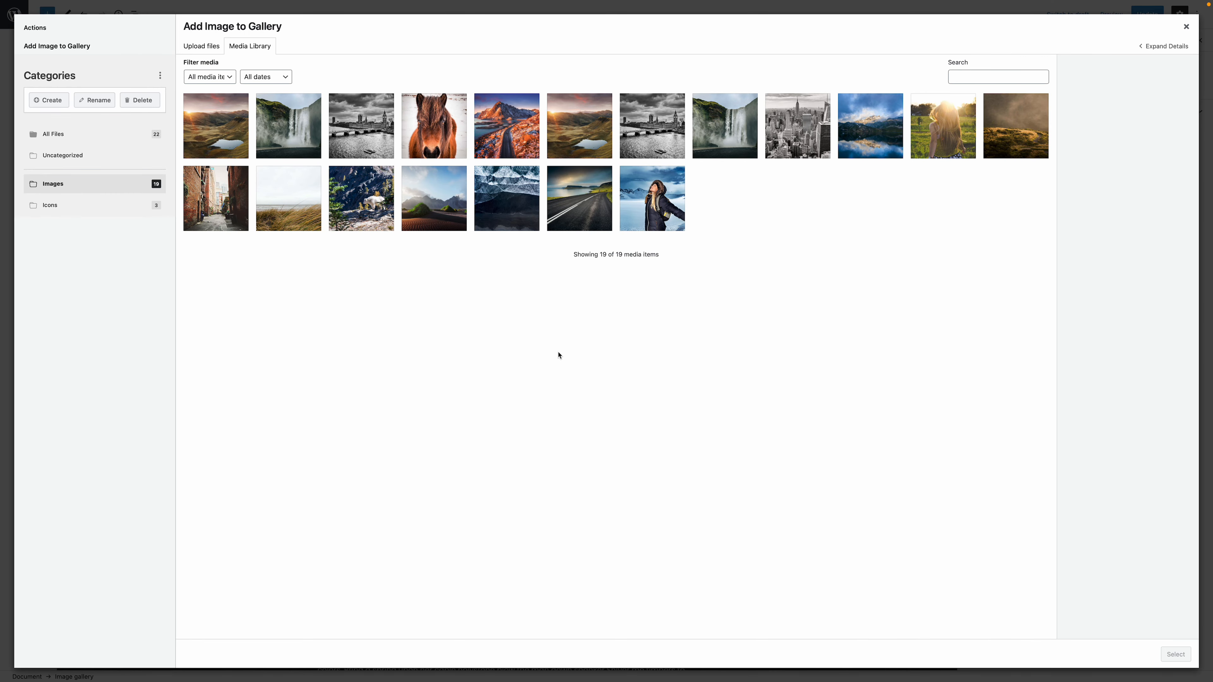